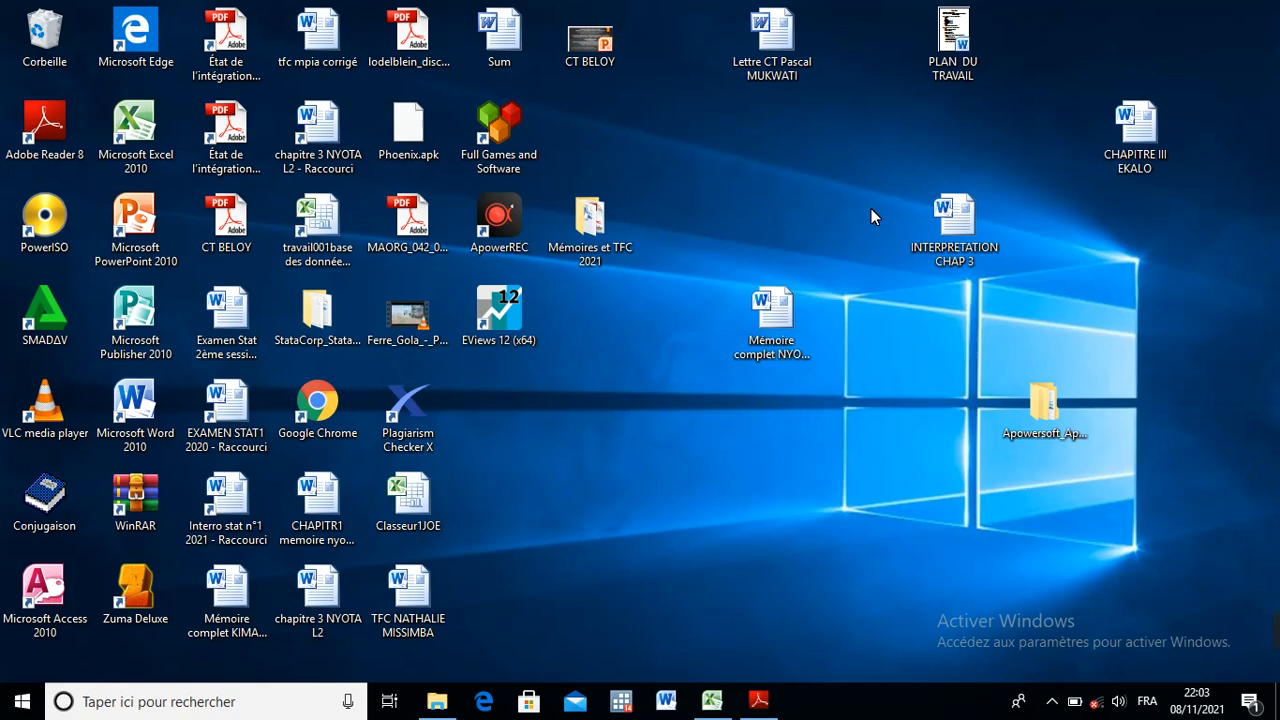
- Launch EViews 12, dismiss the welcome screen and create an annual workfile with the command "create a 2000 2019"
{"action": "double_click", "coordinate": [510, 322]}
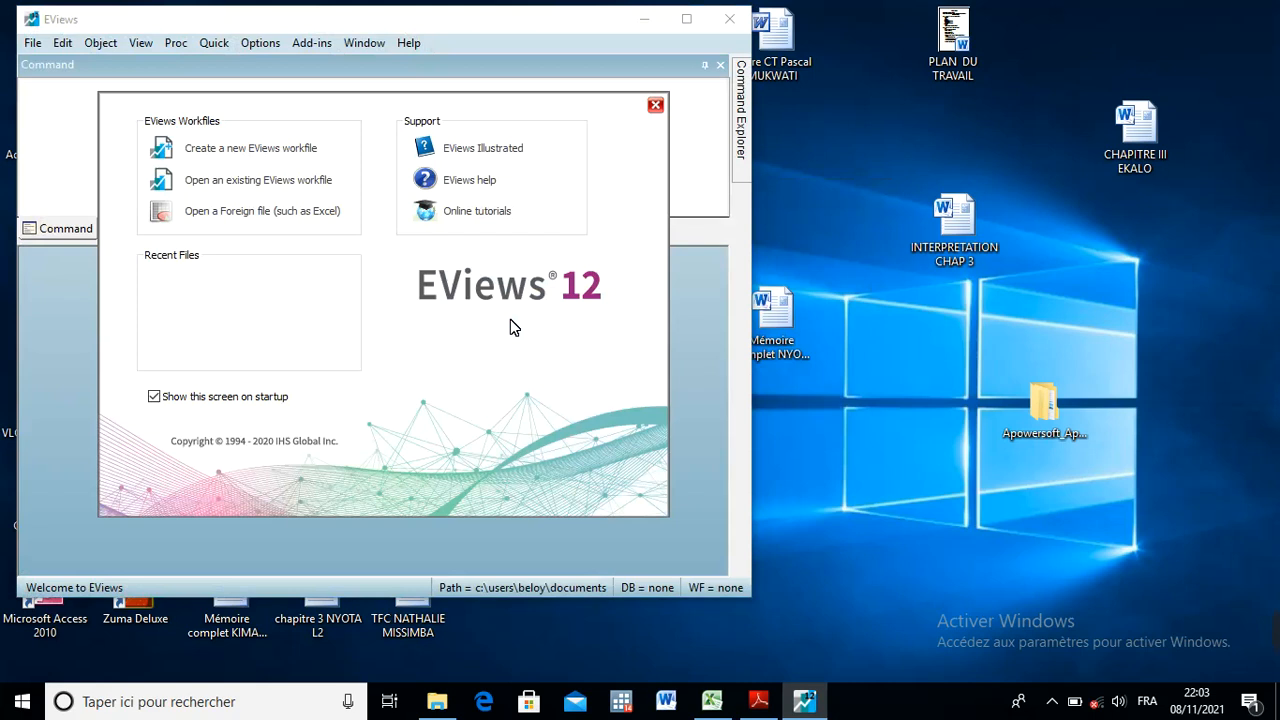
{"action": "left_click", "coordinate": [655, 106]}
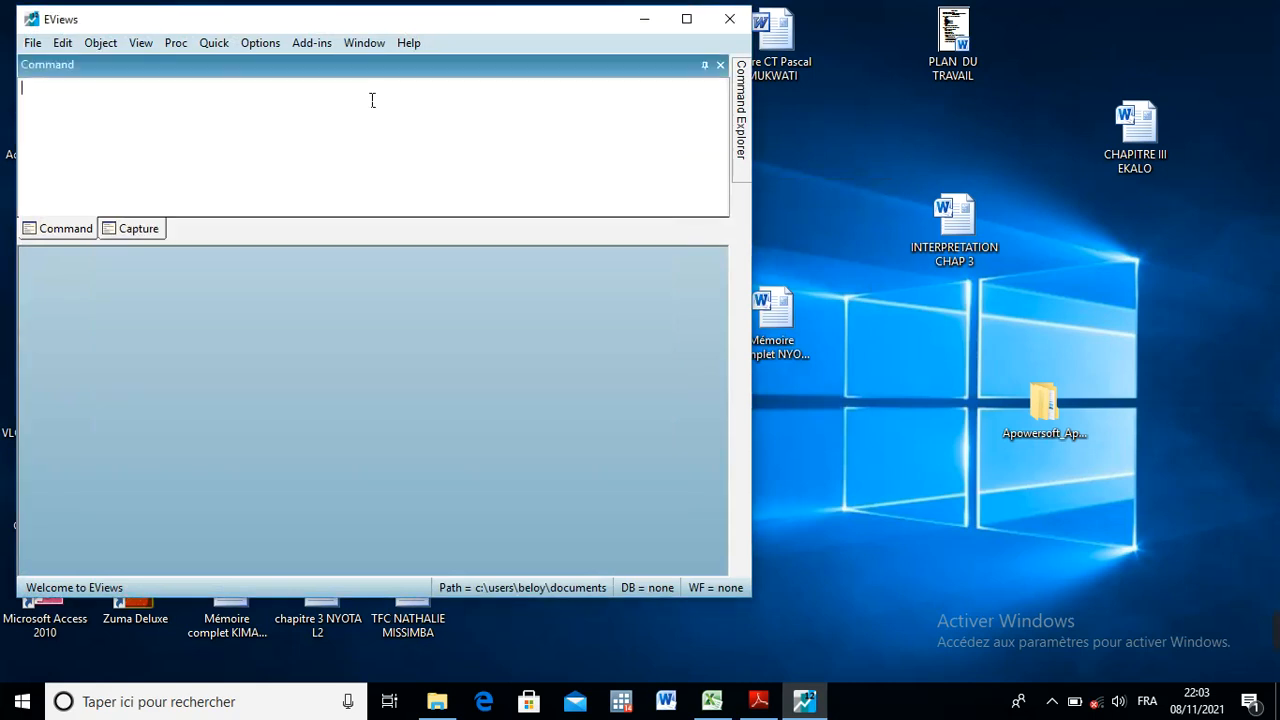
{"action": "type", "text": "create a 2000 2019"}
{"action": "key", "text": "Return"}
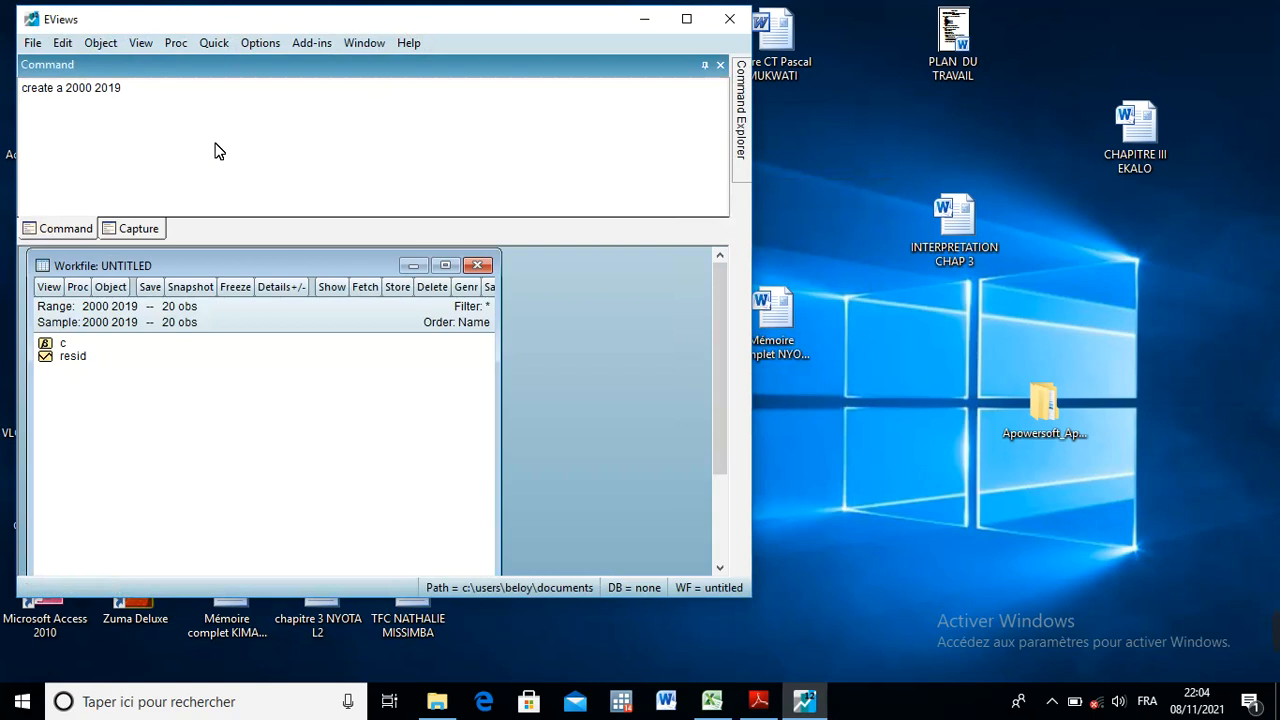
- Create a new Pool object named Panel in the workfile
{"action": "left_click", "coordinate": [104, 289]}
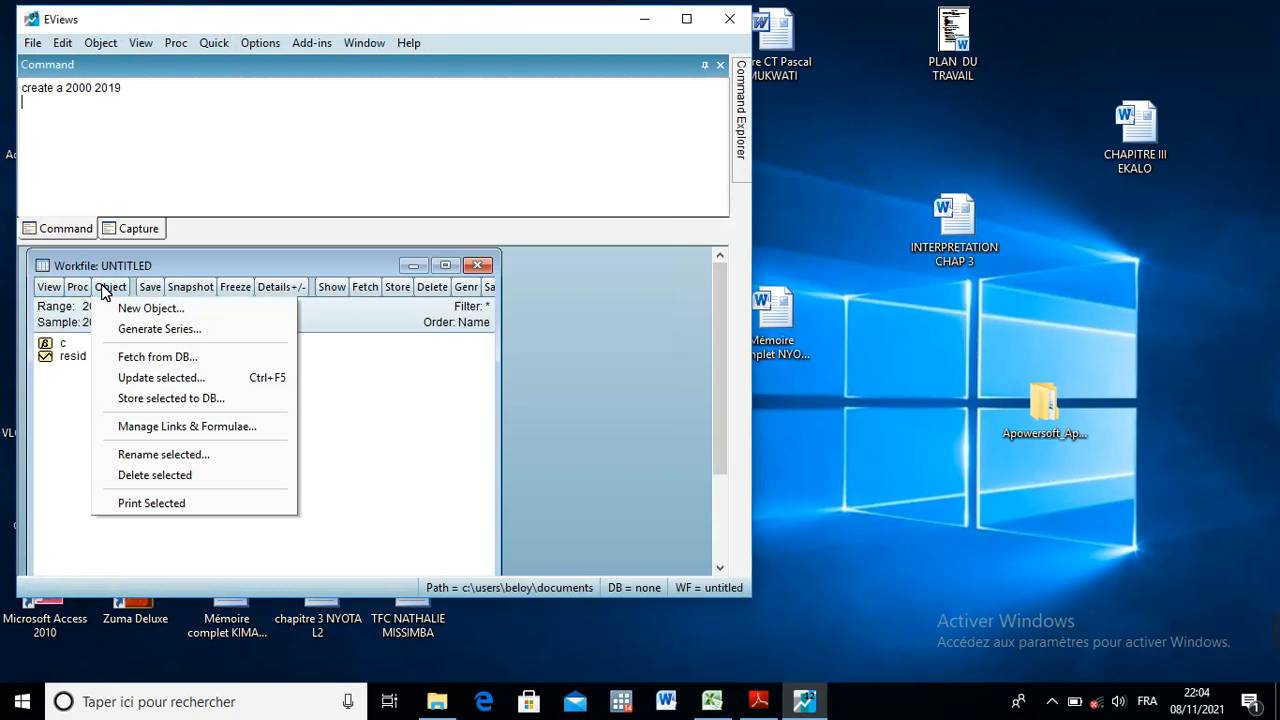
{"action": "left_click", "coordinate": [122, 310]}
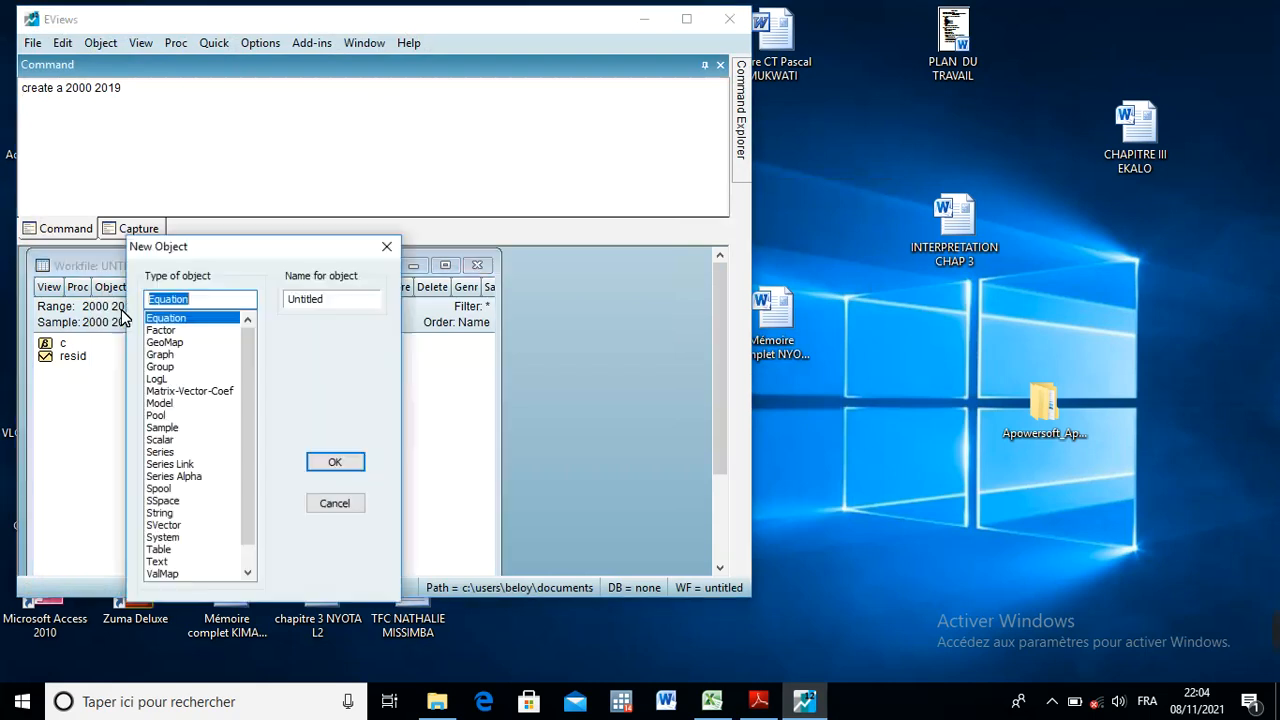
{"action": "left_click", "coordinate": [165, 415]}
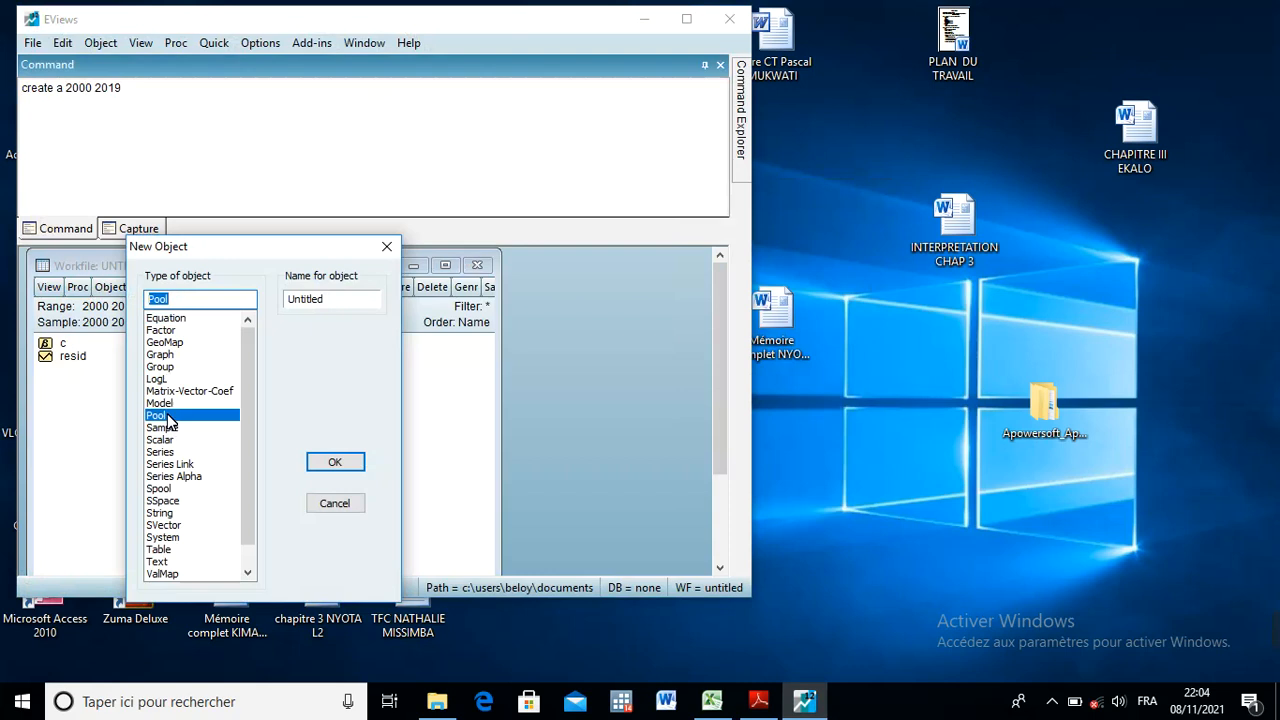
{"action": "left_click", "coordinate": [344, 308]}
{"action": "key", "text": "BackSpace"}
{"action": "key", "text": "BackSpace"}
{"action": "key", "text": "BackSpace"}
{"action": "key", "text": "BackSpace"}
{"action": "key", "text": "BackSpace"}
{"action": "key", "text": "BackSpace"}
{"action": "key", "text": "BackSpace"}
{"action": "key", "text": "BackSpace"}
{"action": "type", "text": "Panel"}
{"action": "left_click", "coordinate": [337, 462]}
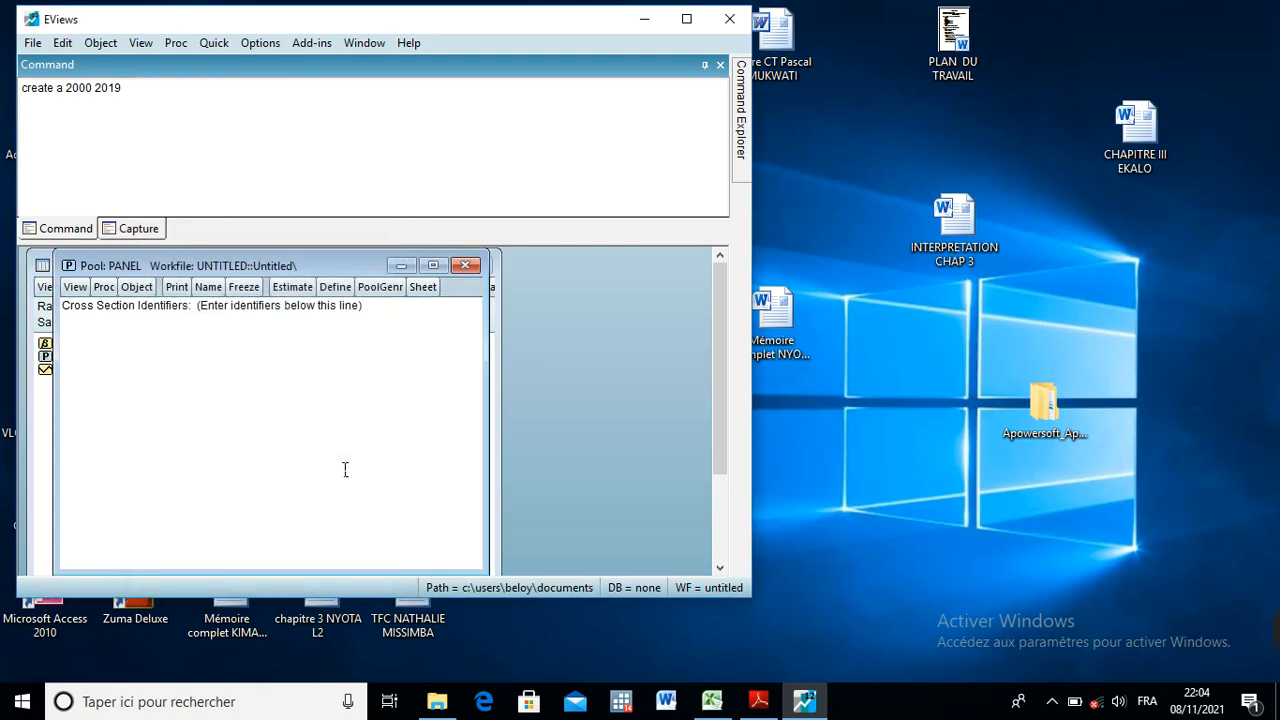
- Copy the country names Burundi to Zimbabwe (C3:C15) from Feuil3 in Excel and paste them as the EViews pool's cross-section identifiers
{"action": "left_click", "coordinate": [257, 350]}
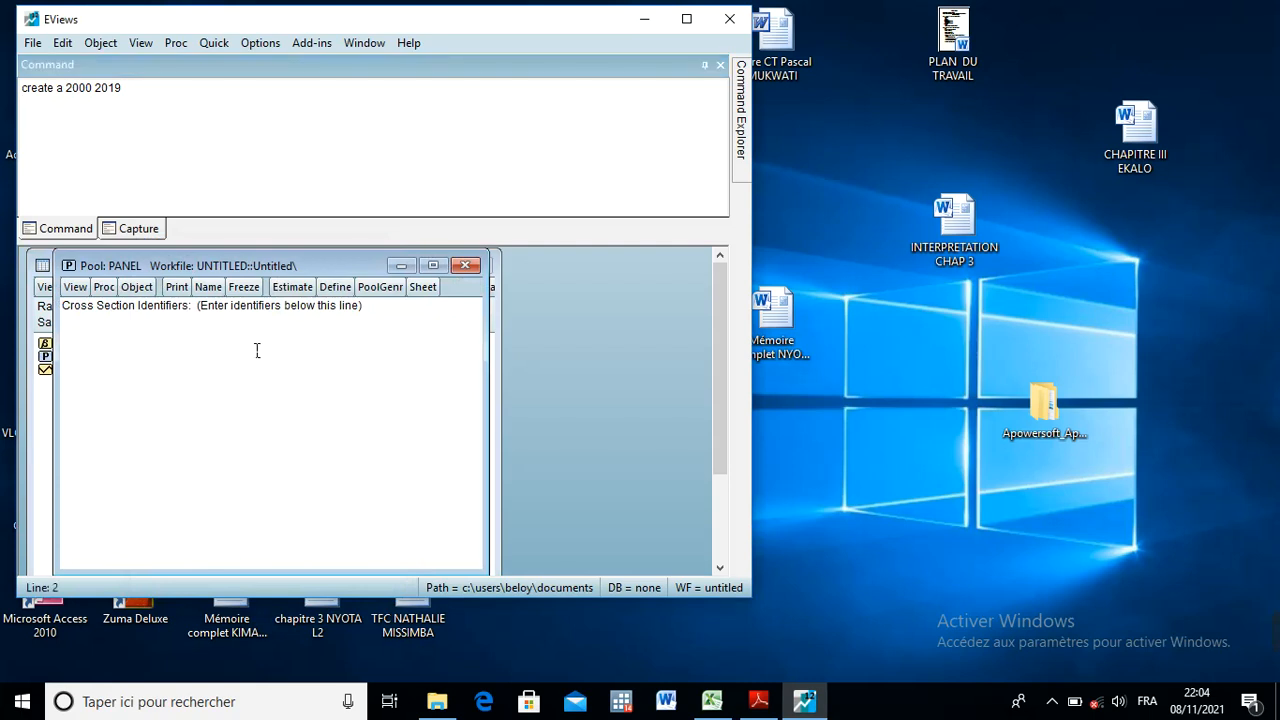
{"action": "key", "text": "Return"}
{"action": "key", "text": "alt+Tab"}
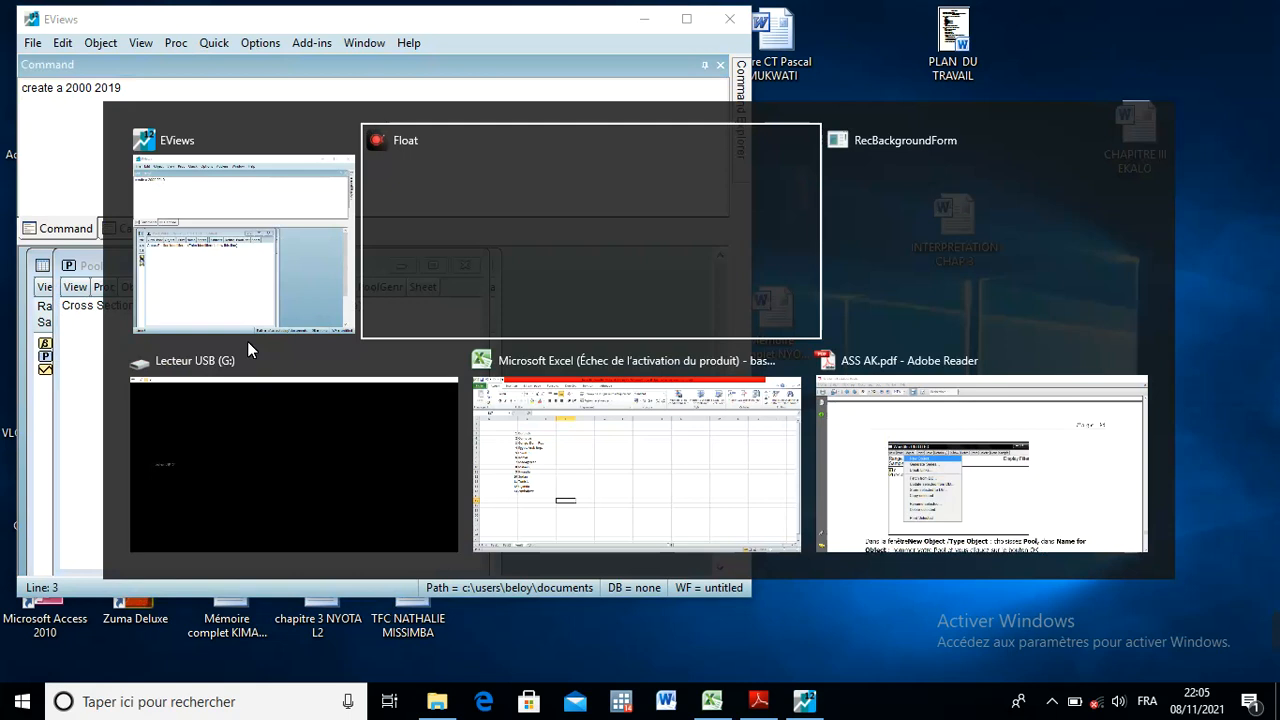
{"action": "key", "text": "Tab"}
{"action": "key", "text": "Tab"}
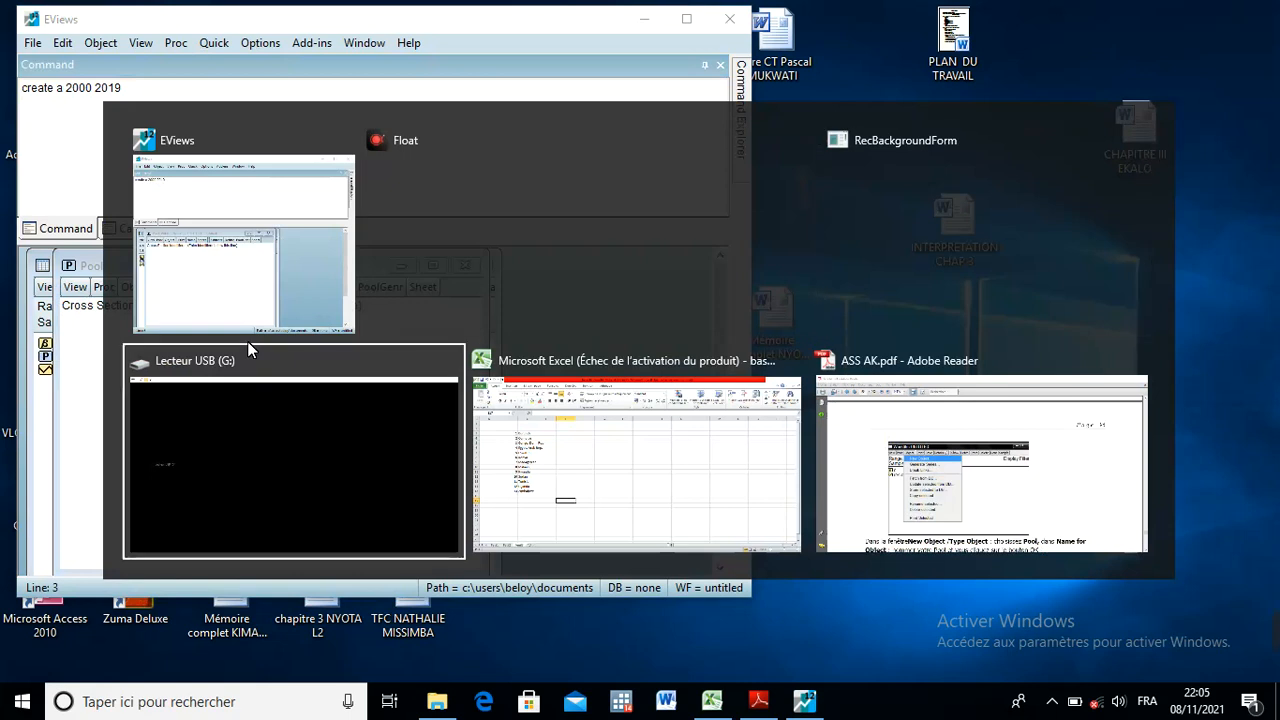
{"action": "key", "text": "Tab"}
{"action": "key", "text": "Escape"}
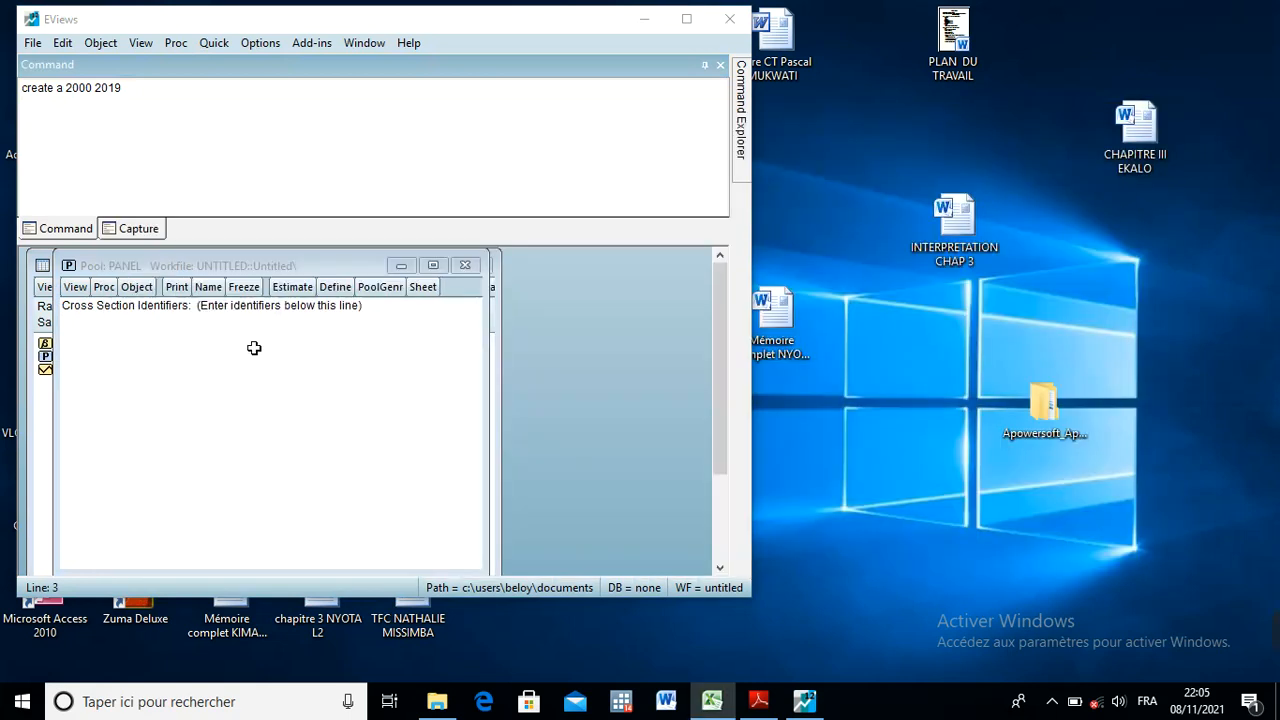
{"action": "key", "text": "alt+Tab"}
{"action": "left_click", "coordinate": [214, 222]}
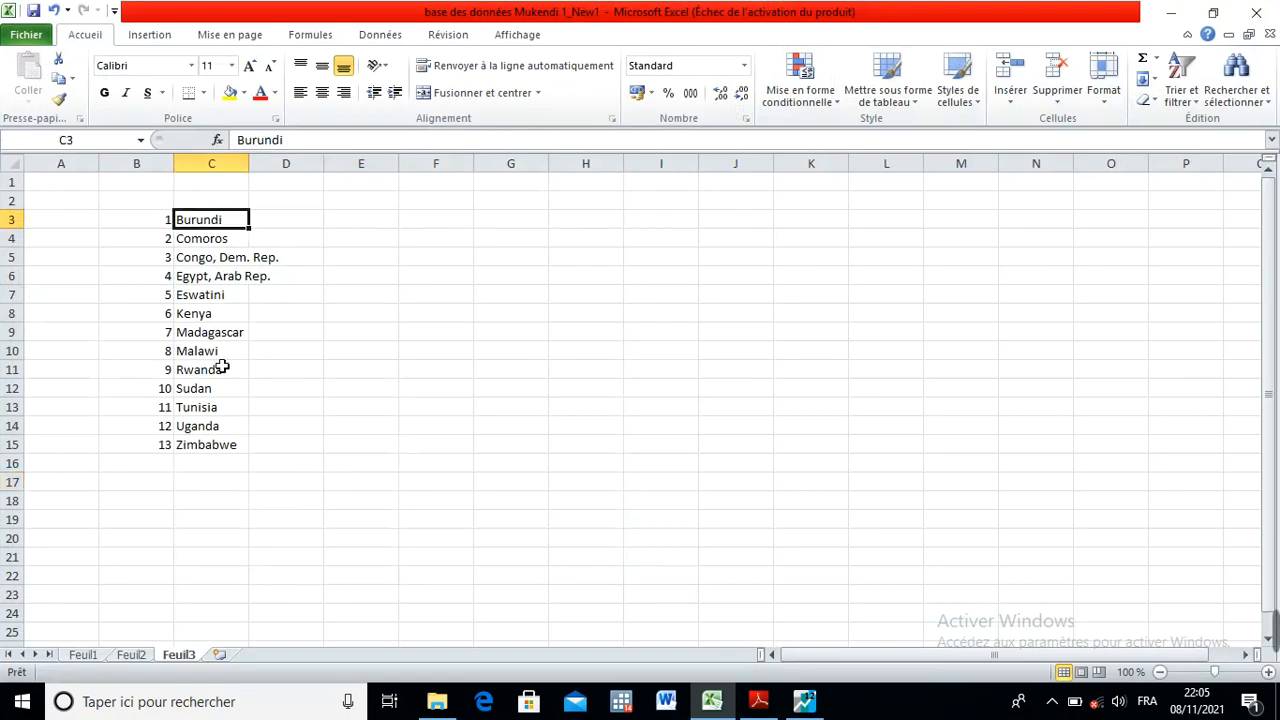
{"action": "left_click_drag", "start_coordinate": [222, 369], "coordinate": [220, 450]}
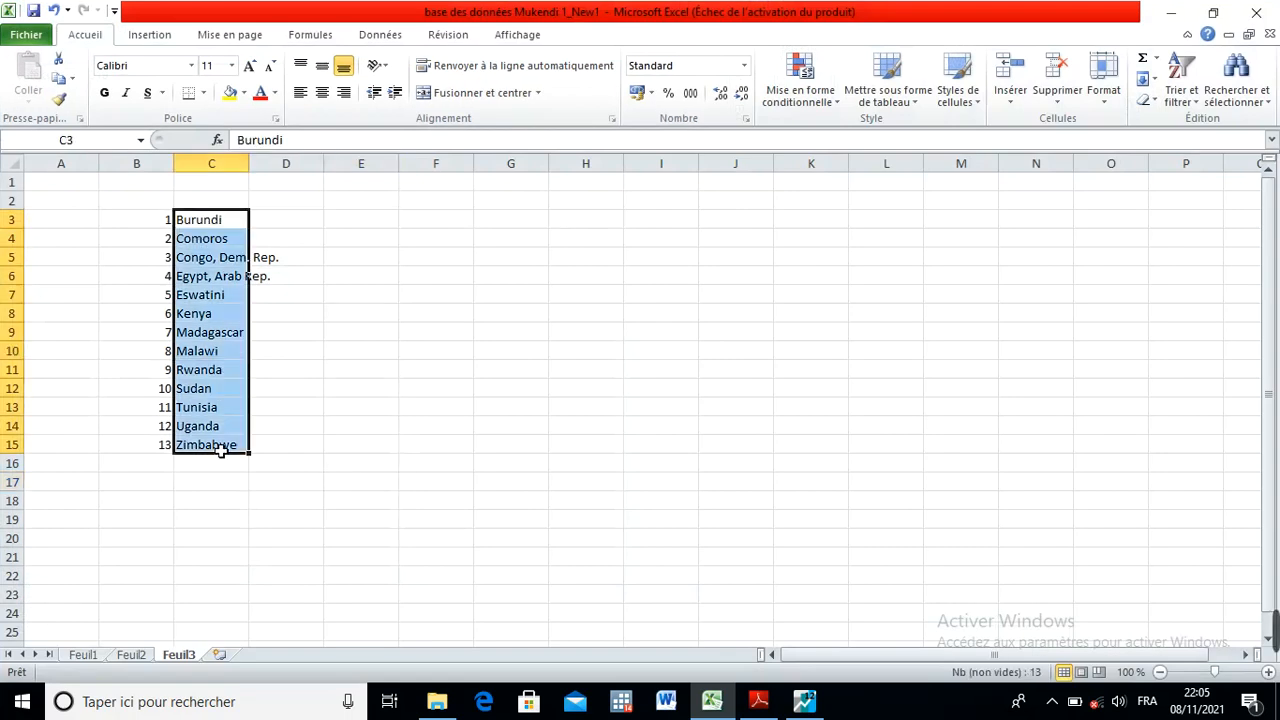
{"action": "key", "text": "ctrl+c"}
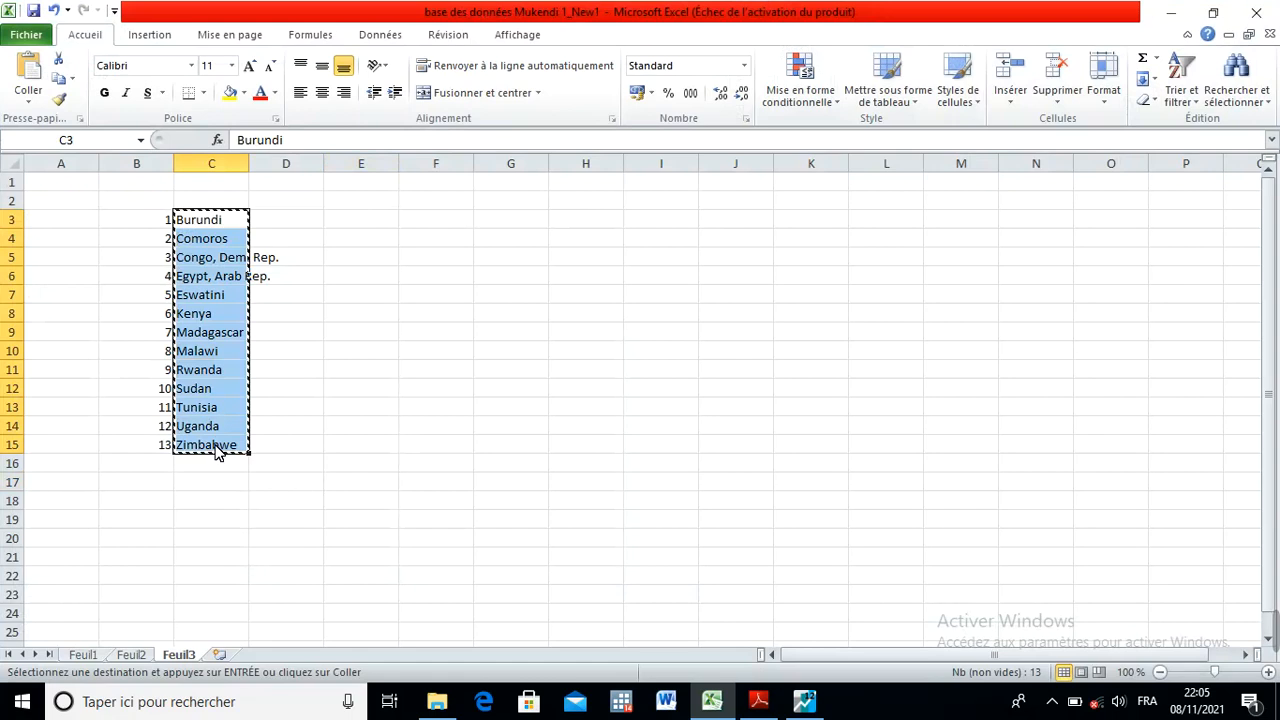
{"action": "key", "text": "alt+Tab"}
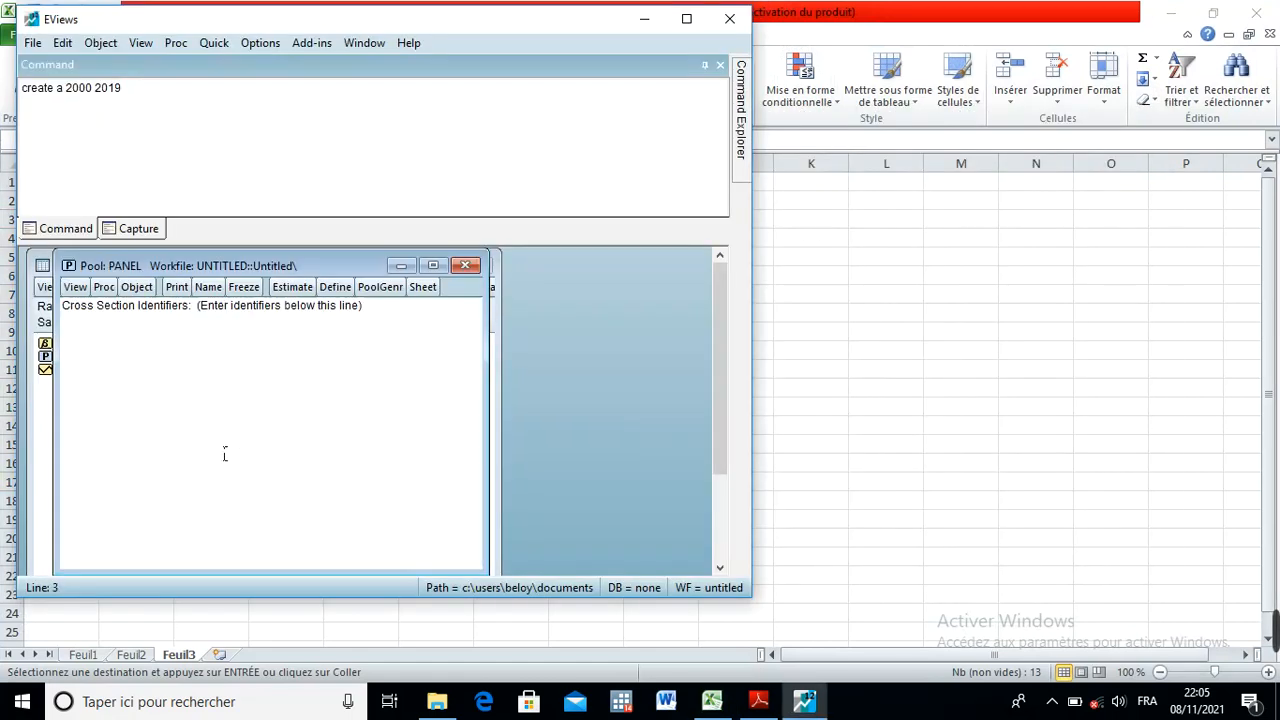
{"action": "key", "text": "ctrl+v"}
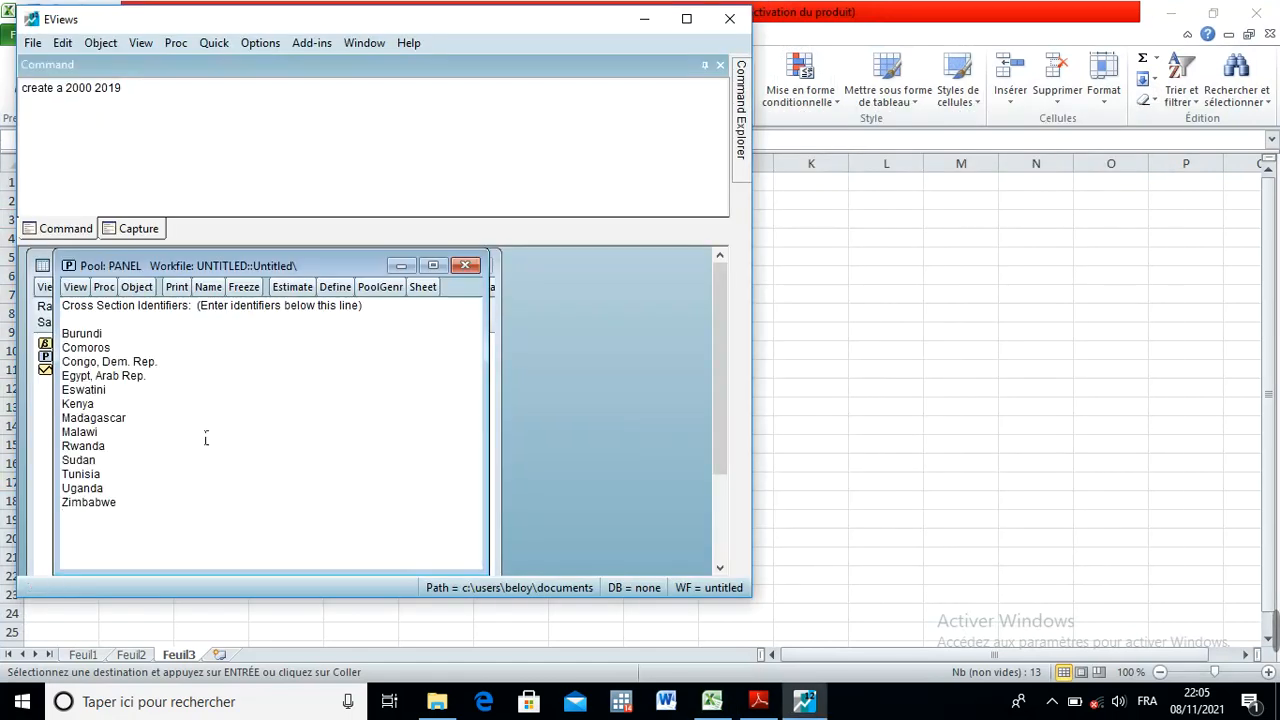
- Prefix every country identifier from Burundi to Zimbabwe with an underscore
{"action": "left_click", "coordinate": [72, 340]}
{"action": "key", "text": "Down"}
{"action": "type", "text": "_"}
{"action": "key", "text": "Down"}
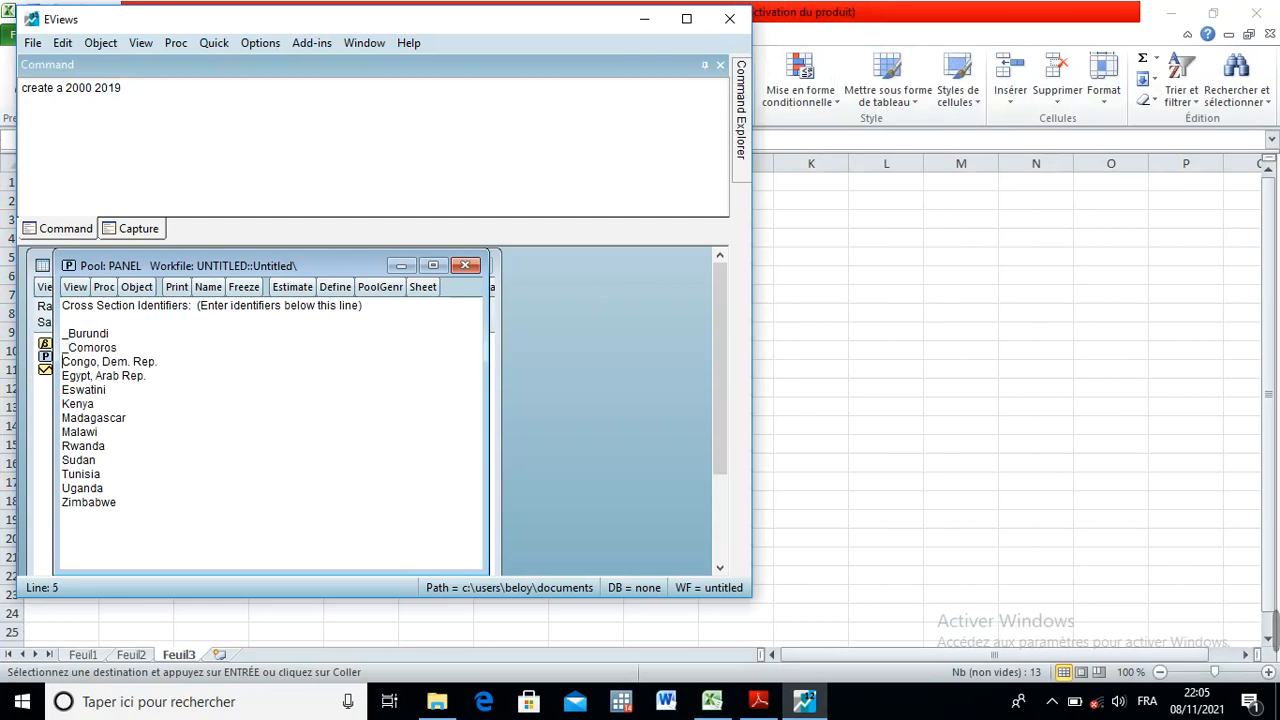
{"action": "type", "text": "_"}
{"action": "key", "text": "Down"}
{"action": "type", "text": "_"}
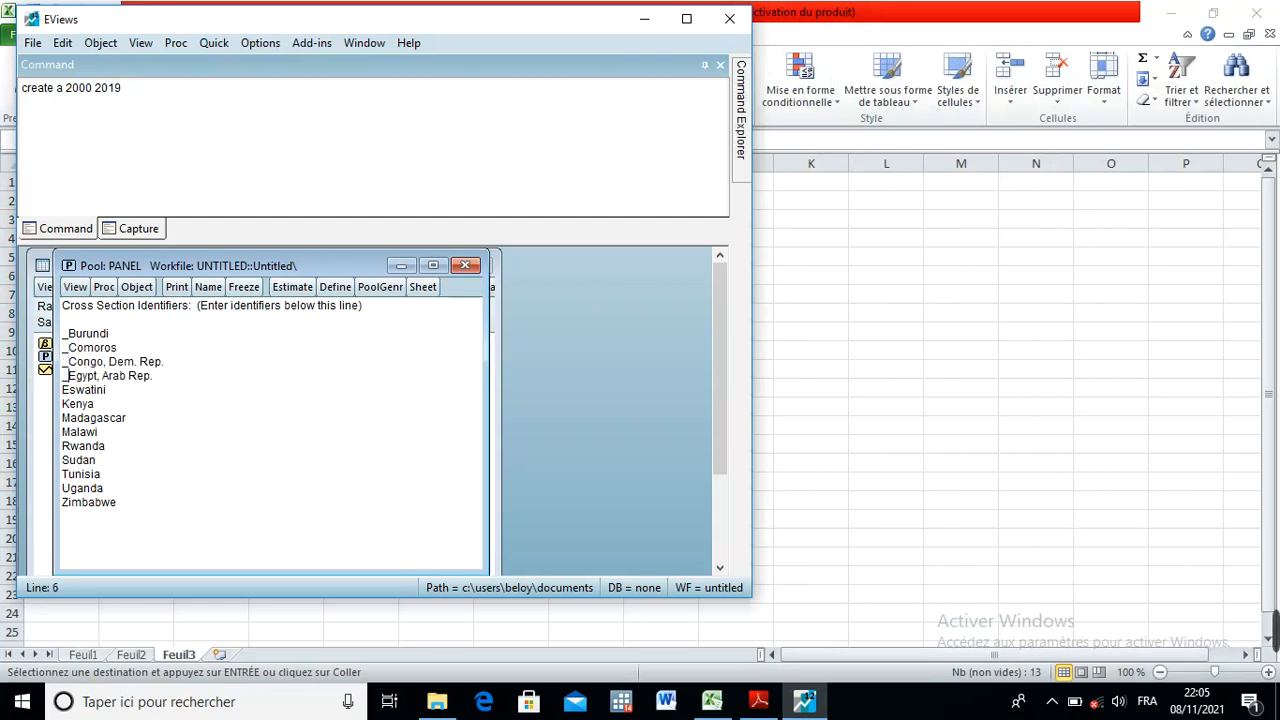
{"action": "key", "text": "Down"}
{"action": "type", "text": "_"}
{"action": "key", "text": "Down"}
{"action": "type", "text": "_"}
{"action": "key", "text": "Down"}
{"action": "type", "text": "_"}
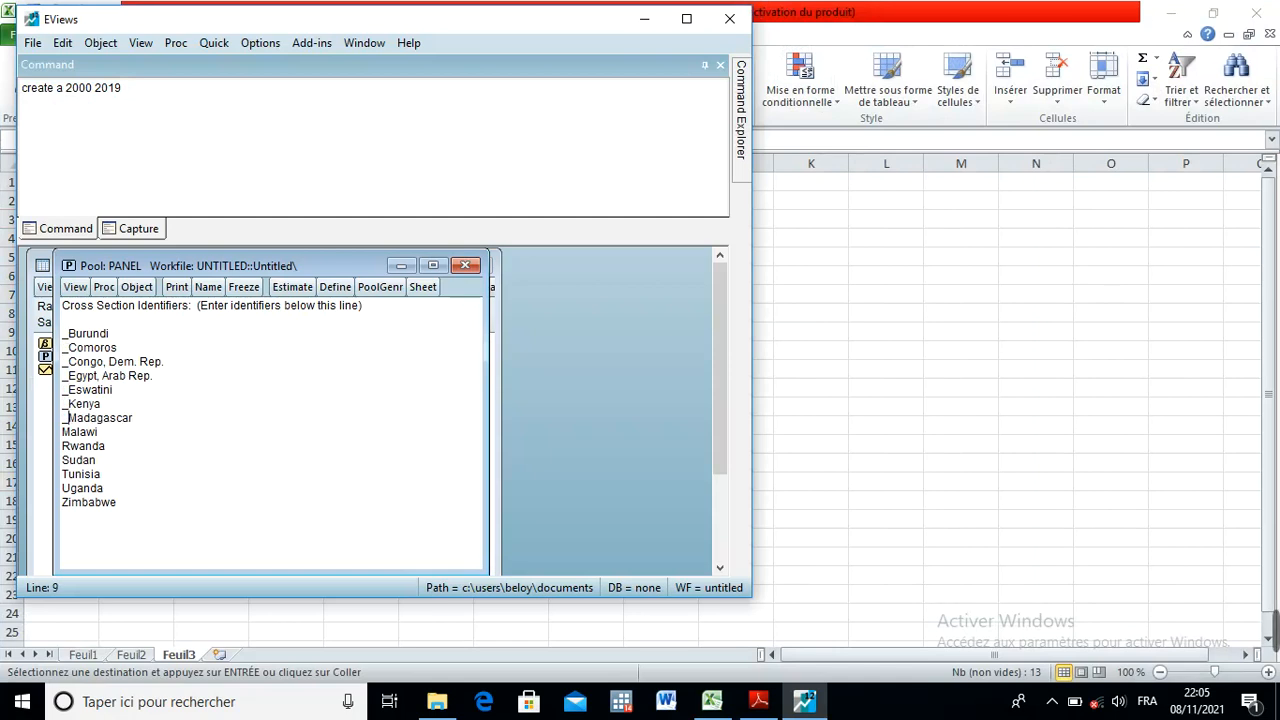
{"action": "key", "text": "Down"}
{"action": "type", "text": "_"}
{"action": "key", "text": "Down"}
{"action": "type", "text": "_"}
{"action": "key", "text": "Down"}
{"action": "type", "text": "_"}
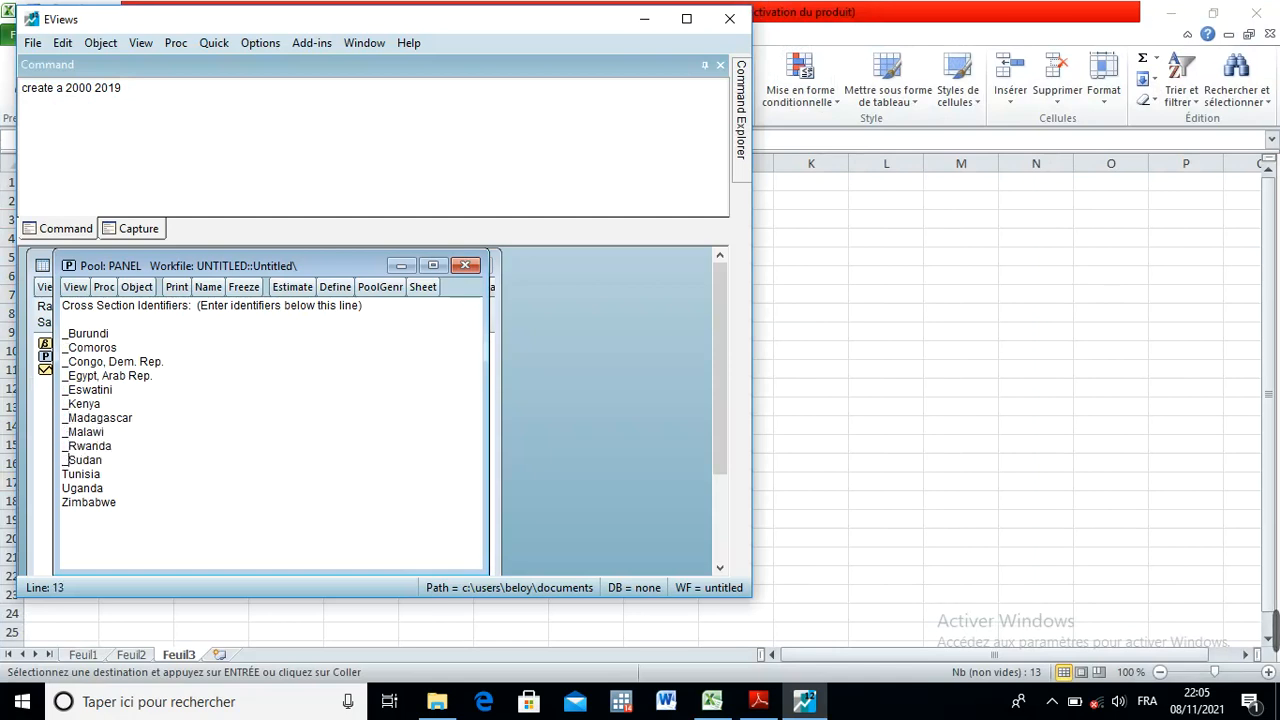
{"action": "key", "text": "Down"}
{"action": "type", "text": "_"}
{"action": "key", "text": "Down"}
{"action": "type", "text": "_"}
{"action": "key", "text": "Down"}
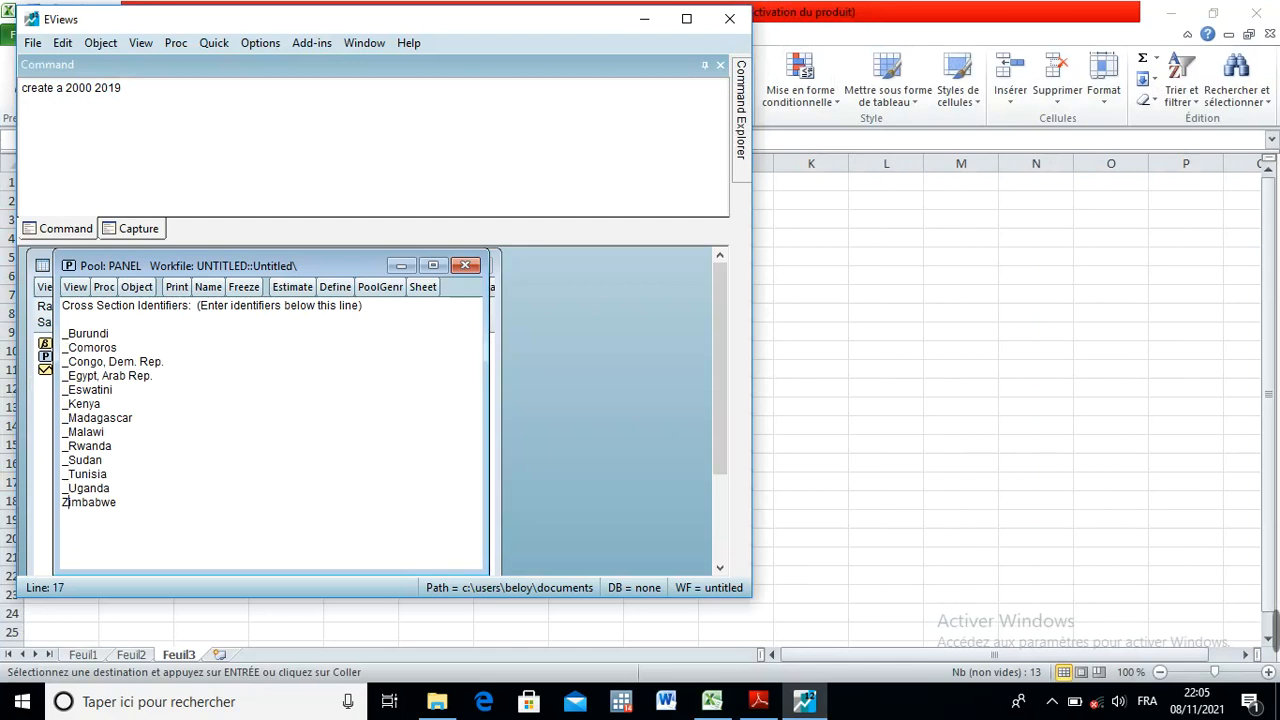
{"action": "type", "text": "_"}
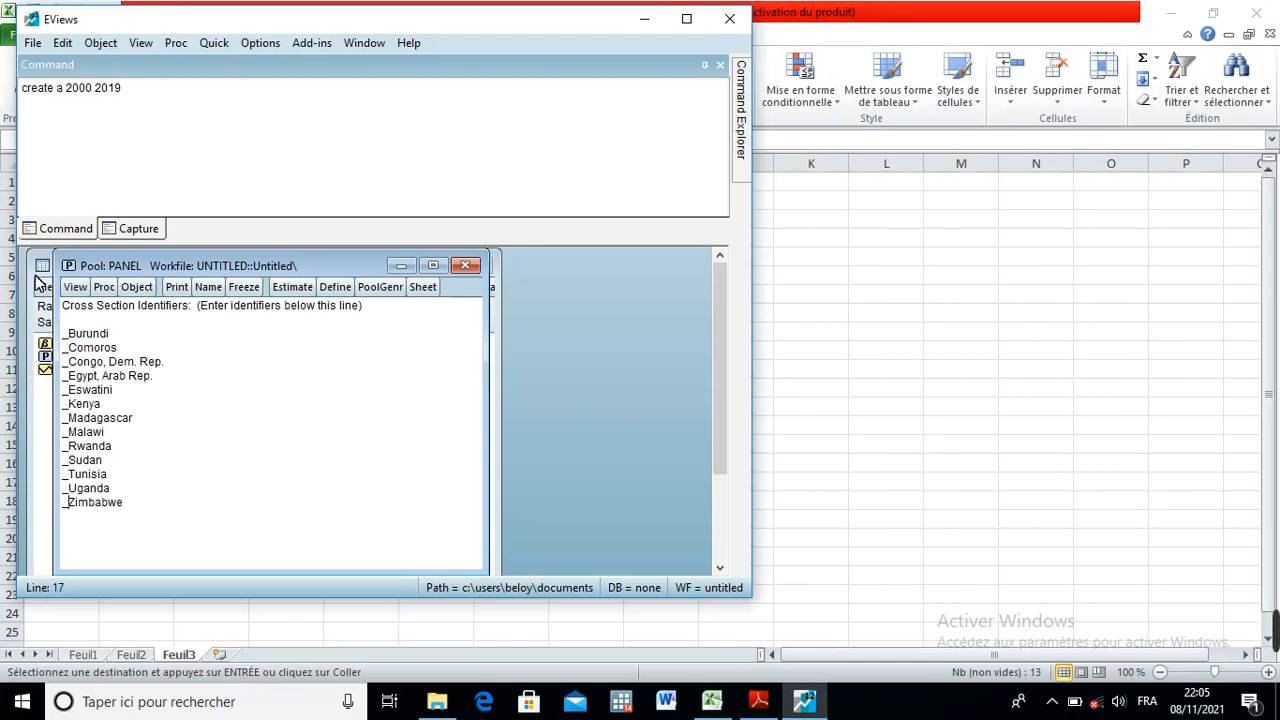
- Replace the identifier "_Congo, Dem. Rep." with "_RDC", keeping the Egypt identifier on its own line
{"action": "left_click", "coordinate": [172, 362]}
{"action": "key", "text": "BackSpace"}
{"action": "key", "text": "BackSpace"}
{"action": "key", "text": "BackSpace"}
{"action": "key", "text": "BackSpace"}
{"action": "key", "text": "BackSpace"}
{"action": "key", "text": "BackSpace"}
{"action": "key", "text": "BackSpace"}
{"action": "key", "text": "BackSpace"}
{"action": "key", "text": "BackSpace"}
{"action": "key", "text": "BackSpace"}
{"action": "key", "text": "BackSpace"}
{"action": "key", "text": "BackSpace"}
{"action": "key", "text": "BackSpace"}
{"action": "key", "text": "BackSpace"}
{"action": "key", "text": "BackSpace"}
{"action": "key", "text": "BackSpace"}
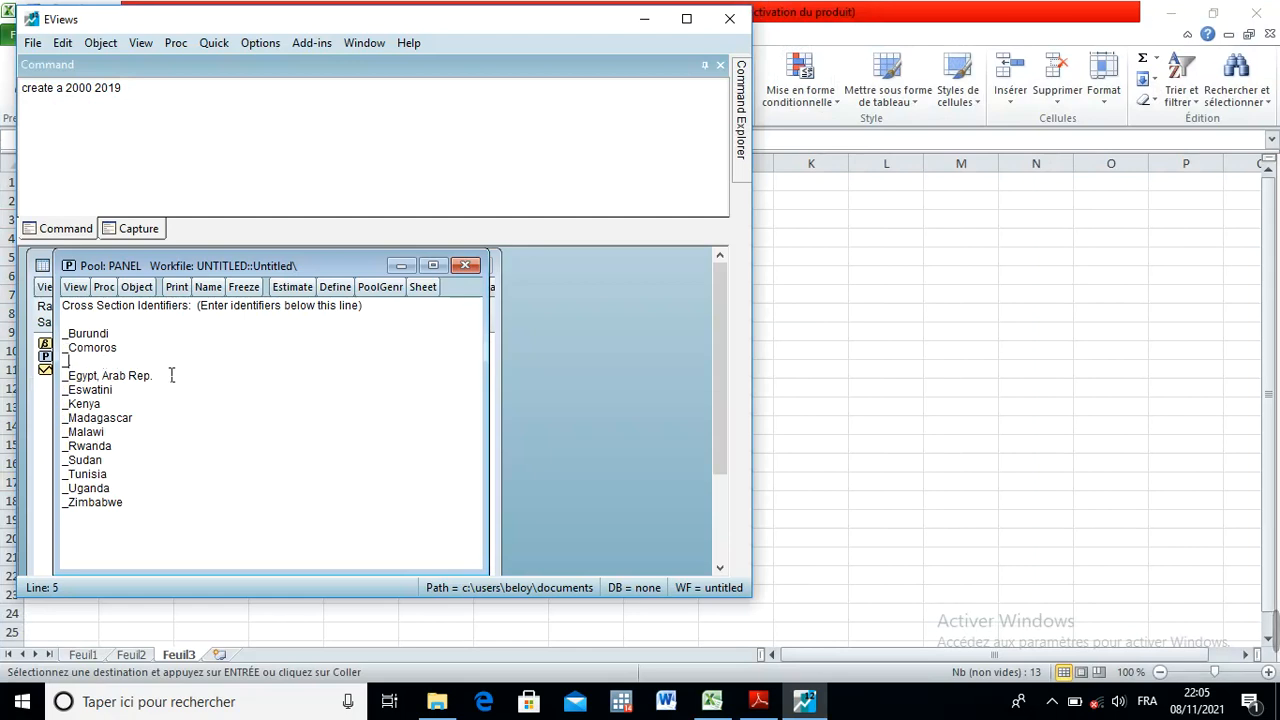
{"action": "type", "text": "RDC."}
{"action": "key", "text": "Right"}
{"action": "key", "text": "BackSpace"}
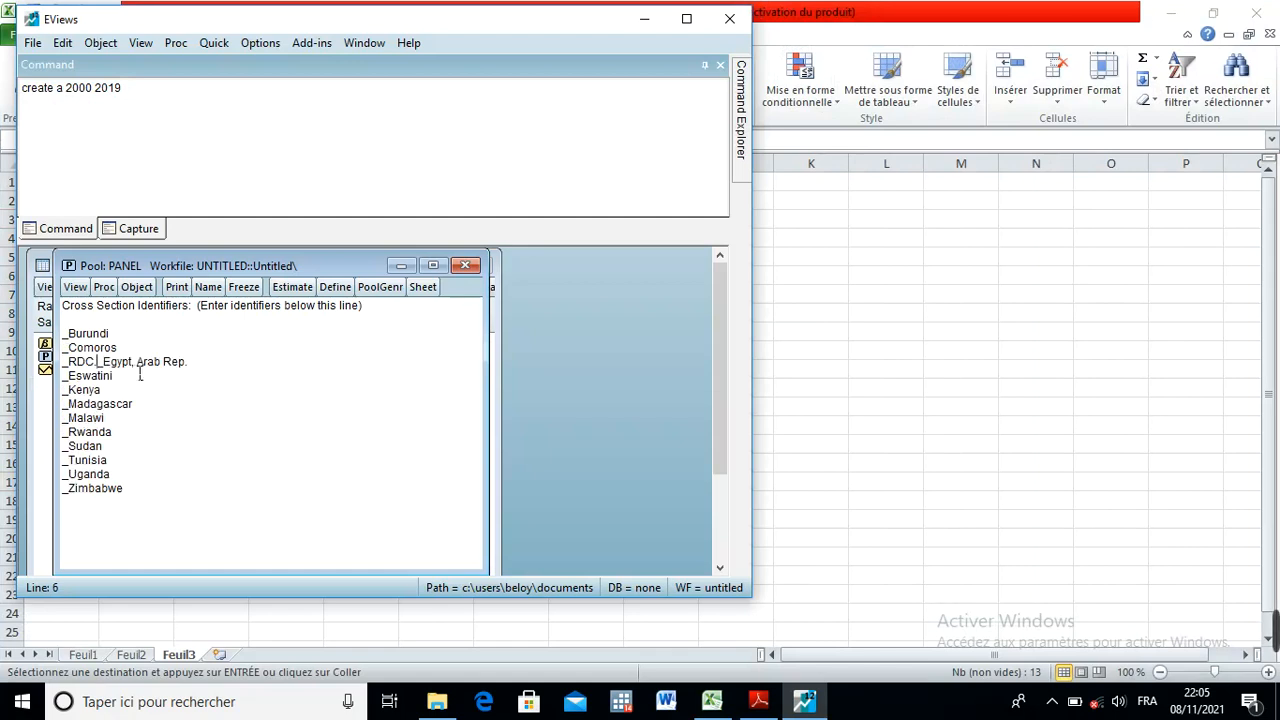
{"action": "key", "text": "BackSpace"}
{"action": "key", "text": "Return"}
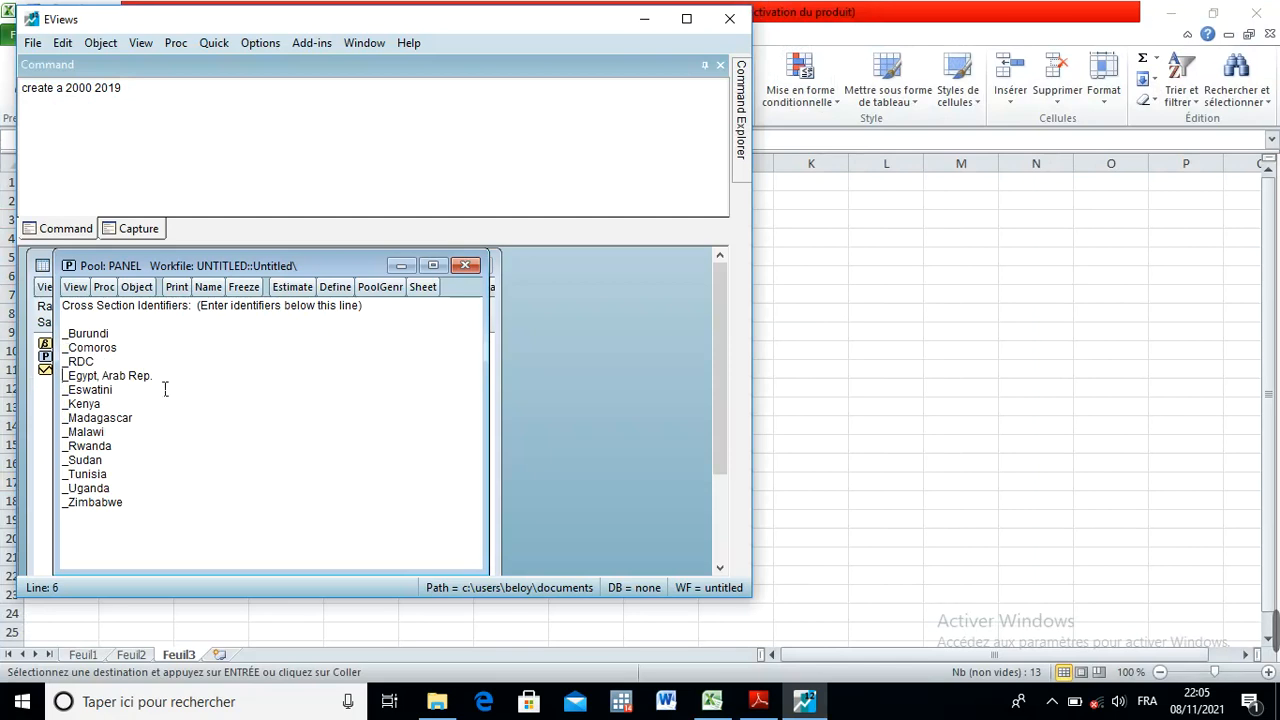
- Shorten the identifier "_Egypt, Arab Rep." to "_Egypt"
{"action": "key", "text": "BackSpace"}
{"action": "key", "text": "BackSpace"}
{"action": "key", "text": "BackSpace"}
{"action": "key", "text": "BackSpace"}
{"action": "key", "text": "BackSpace"}
{"action": "key", "text": "BackSpace"}
{"action": "key", "text": "BackSpace"}
{"action": "key", "text": "BackSpace"}
{"action": "key", "text": "BackSpace"}
{"action": "key", "text": "BackSpace"}
{"action": "key", "text": "BackSpace"}
- Open the pool's data sheet for the series invest?, dette?, ide?, pibh?, epargen? and ouvcom?
{"action": "left_click", "coordinate": [426, 289]}
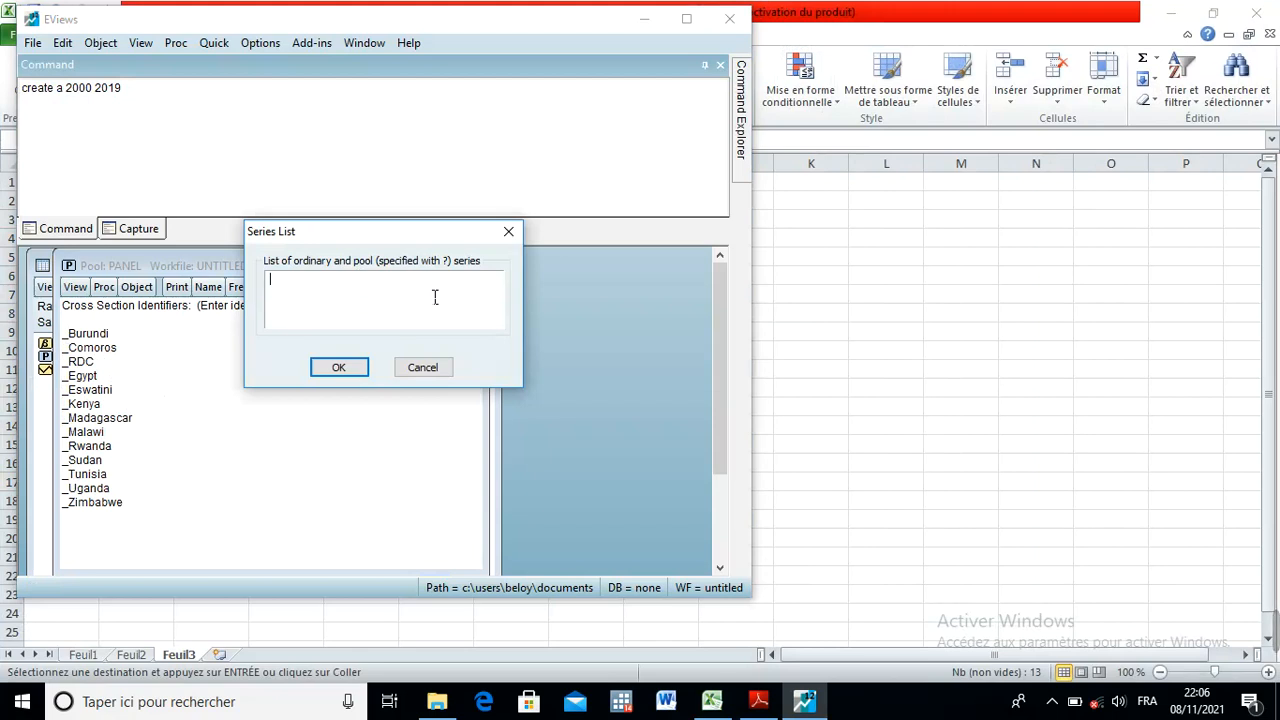
{"action": "type", "text": "invest"}
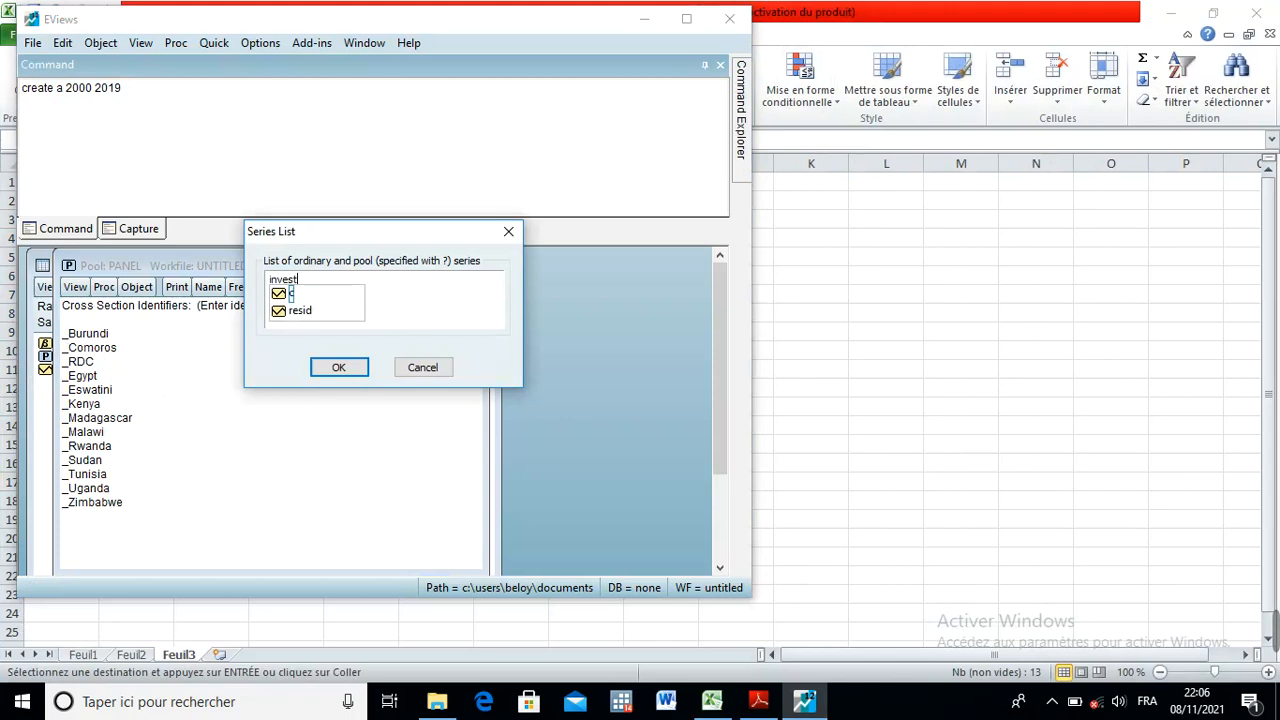
{"action": "type", "text": "?"}
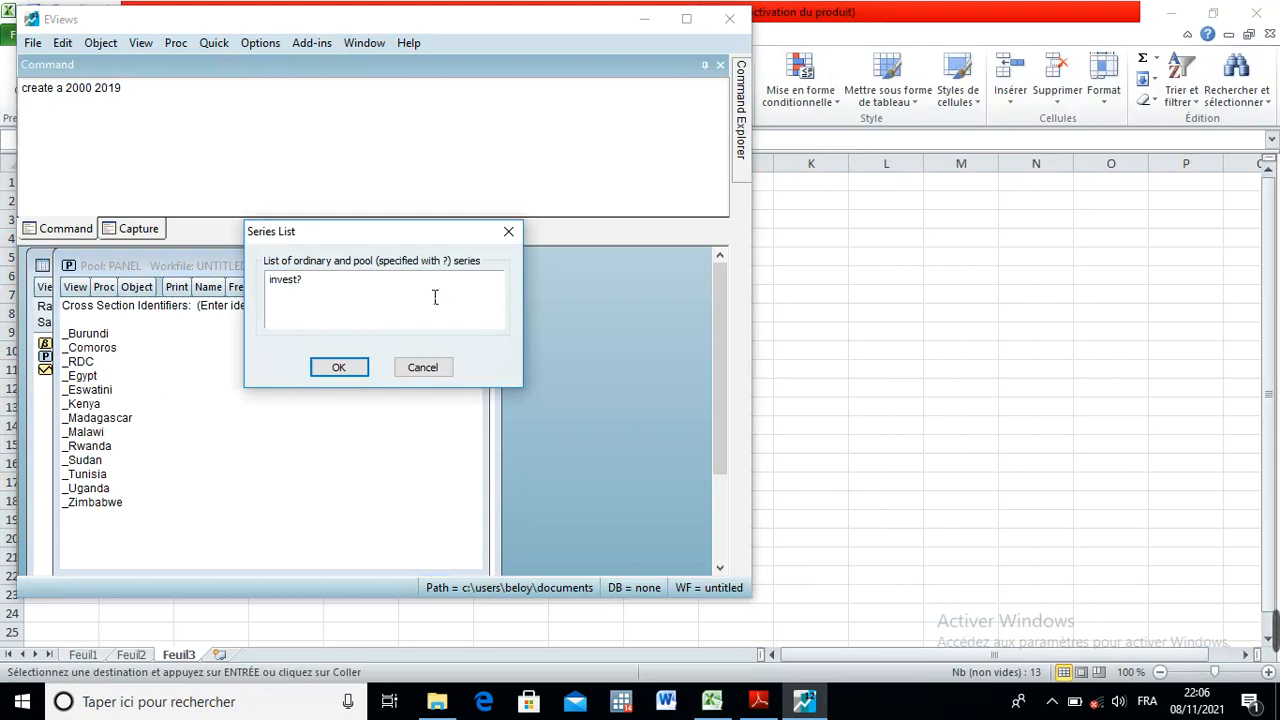
{"action": "type", "text": " dette? ide? pibh"}
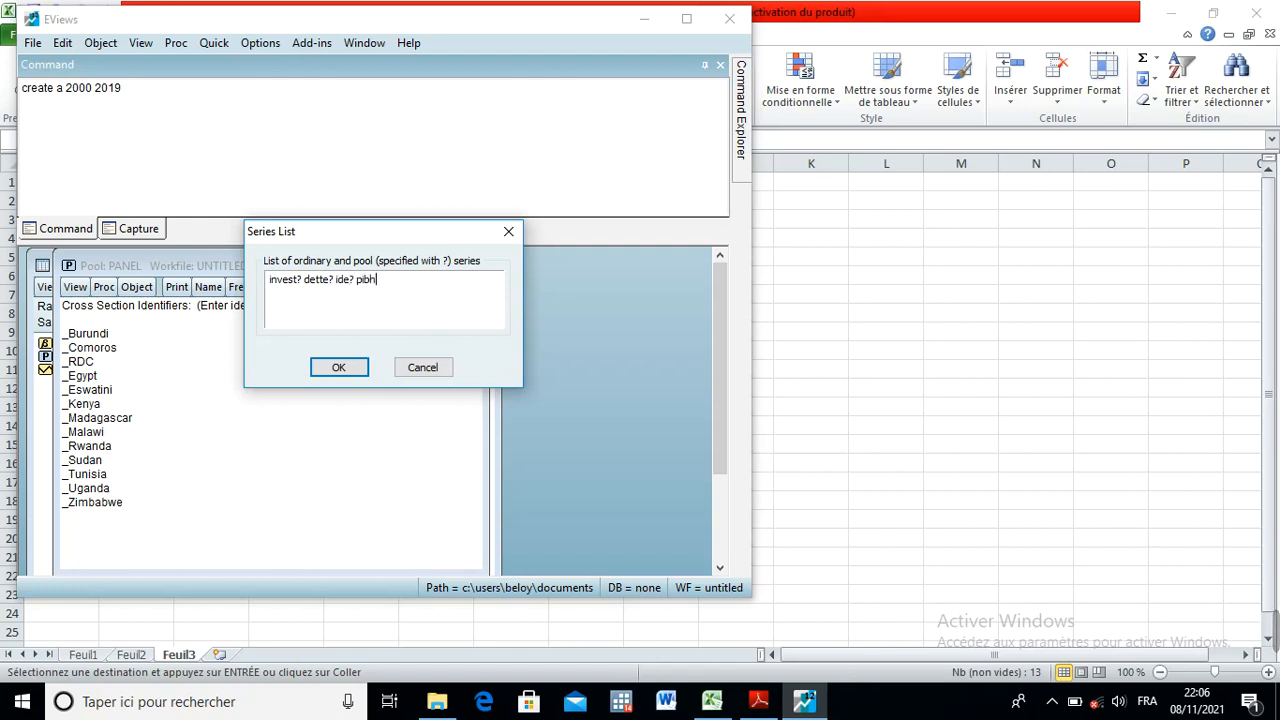
{"action": "type", "text": "? epargen? ouvcom?"}
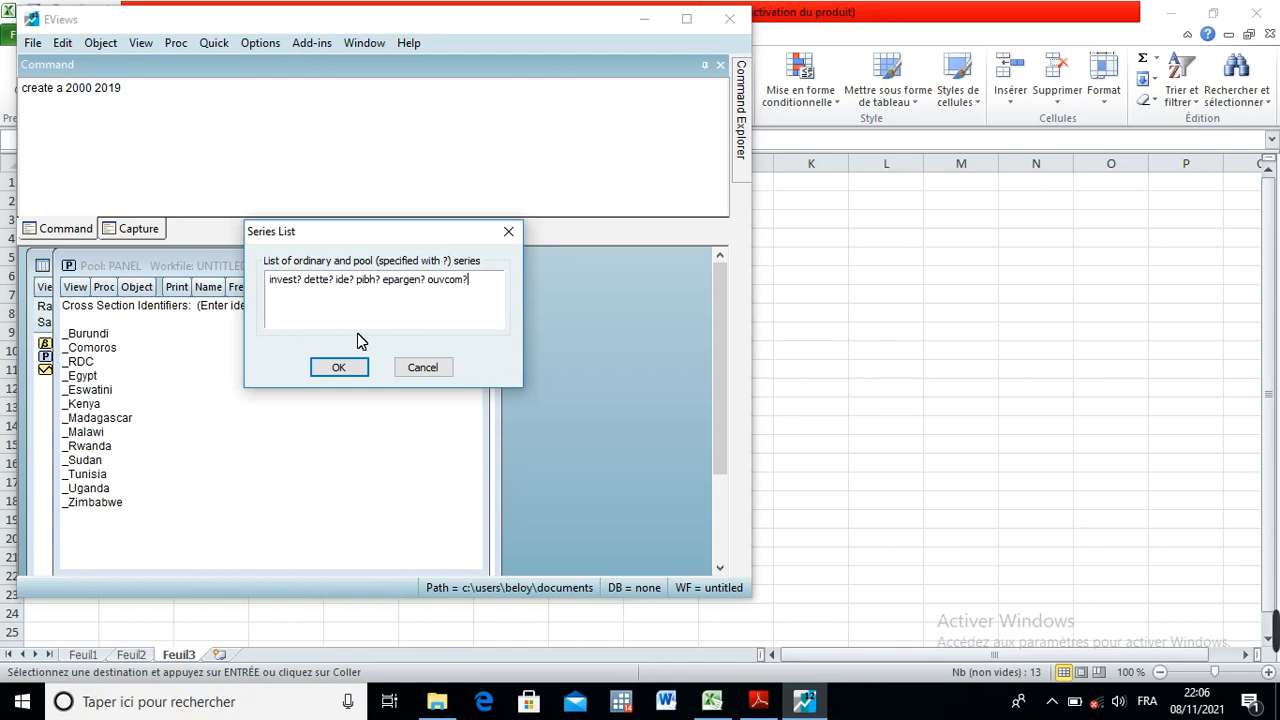
{"action": "left_click", "coordinate": [330, 368]}
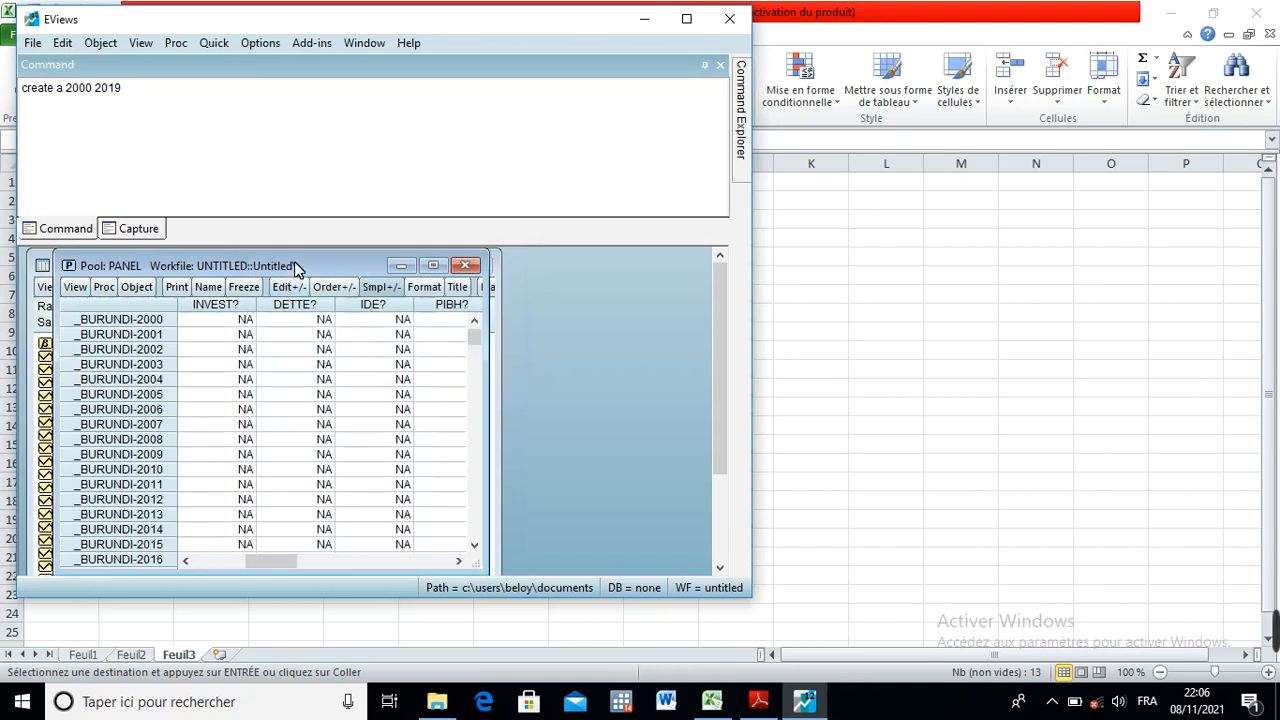
- Move and enlarge the pool window to fit all the series columns from INVEST? to OUVCOM?
{"action": "left_click_drag", "start_coordinate": [314, 263], "coordinate": [425, 277]}
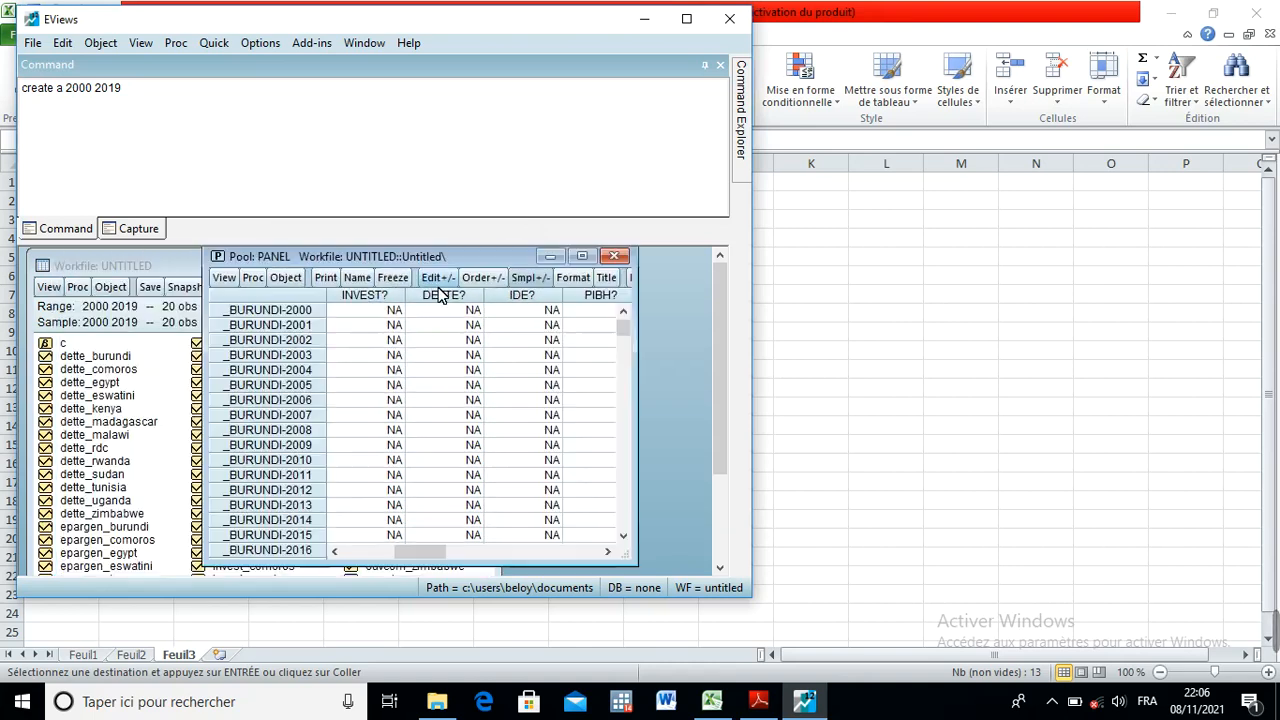
{"action": "left_click_drag", "start_coordinate": [642, 381], "coordinate": [722, 383]}
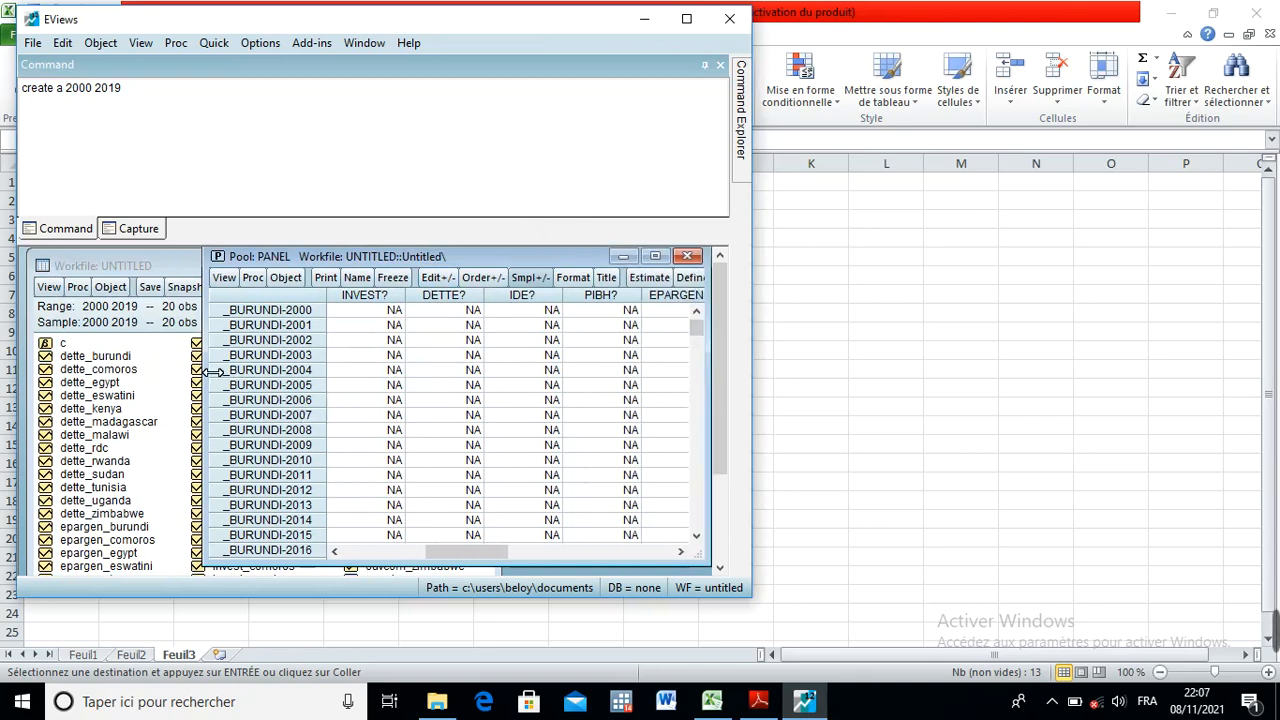
{"action": "left_click_drag", "start_coordinate": [206, 370], "coordinate": [90, 377]}
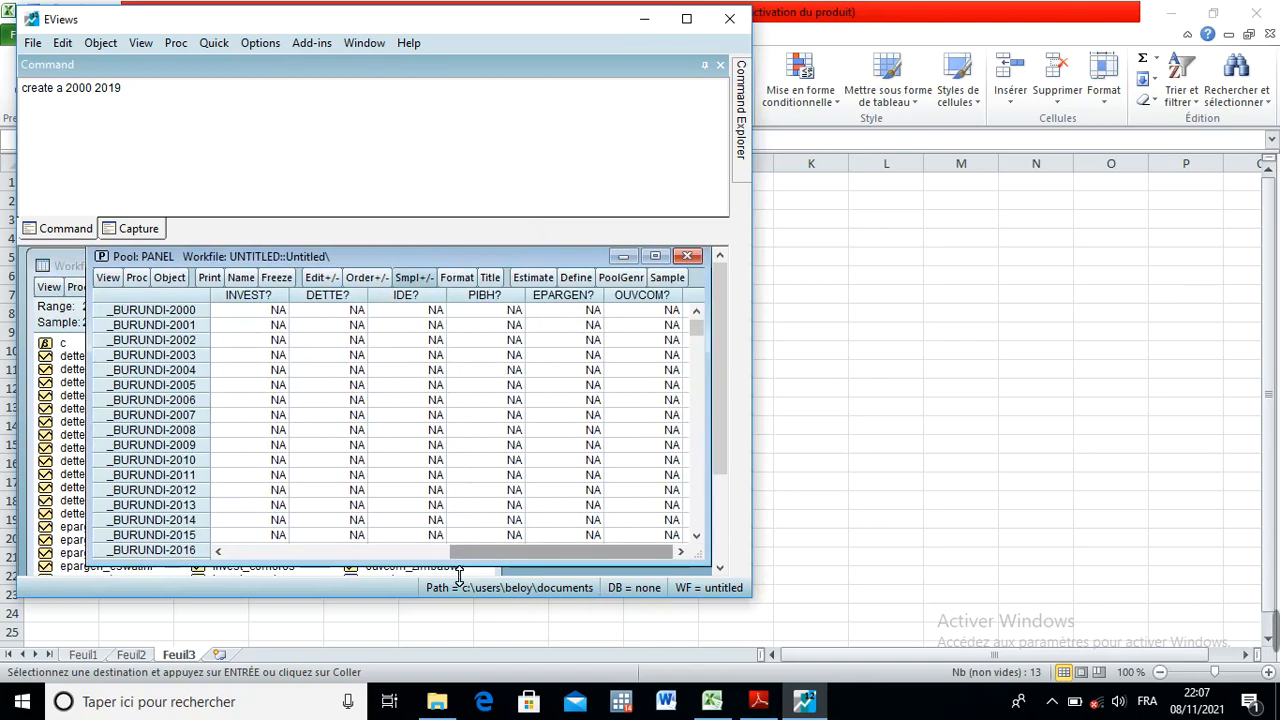
{"action": "left_click_drag", "start_coordinate": [463, 567], "coordinate": [463, 585]}
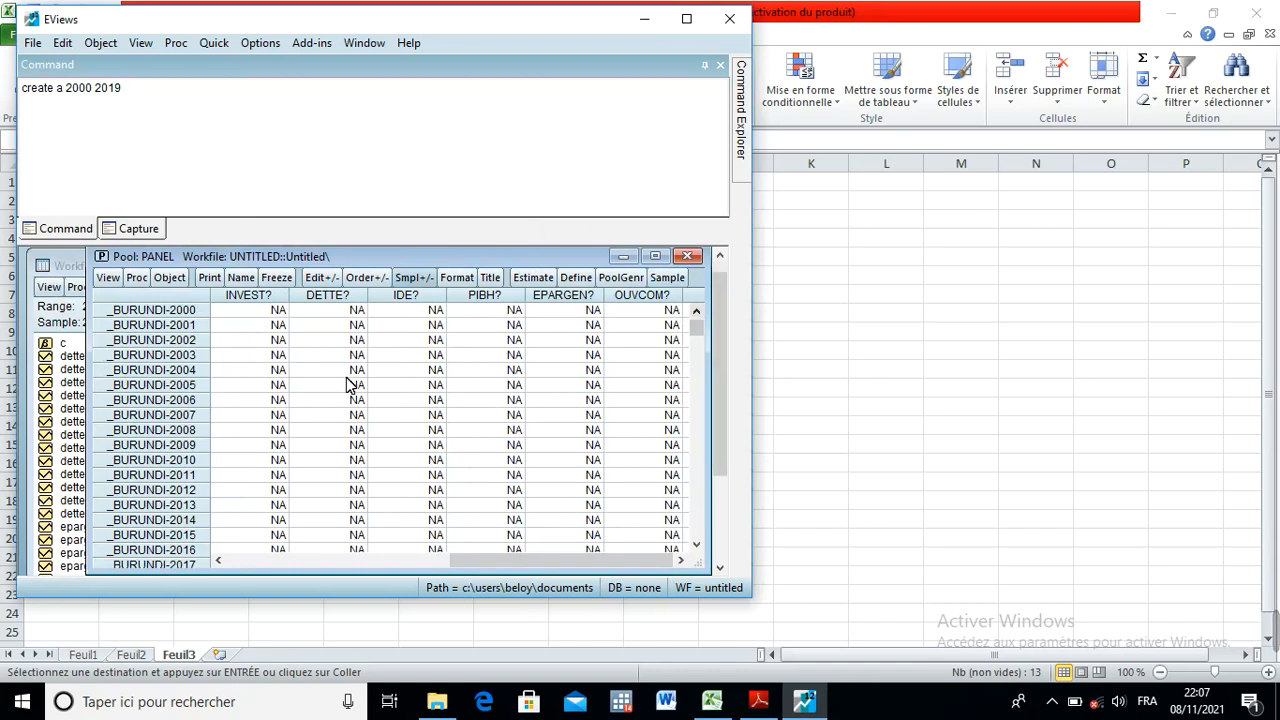
- Examine how the pool sheet stacks the Burundi rows from 2000 to 2019 before the Comoros rows
{"action": "left_click", "coordinate": [183, 311]}
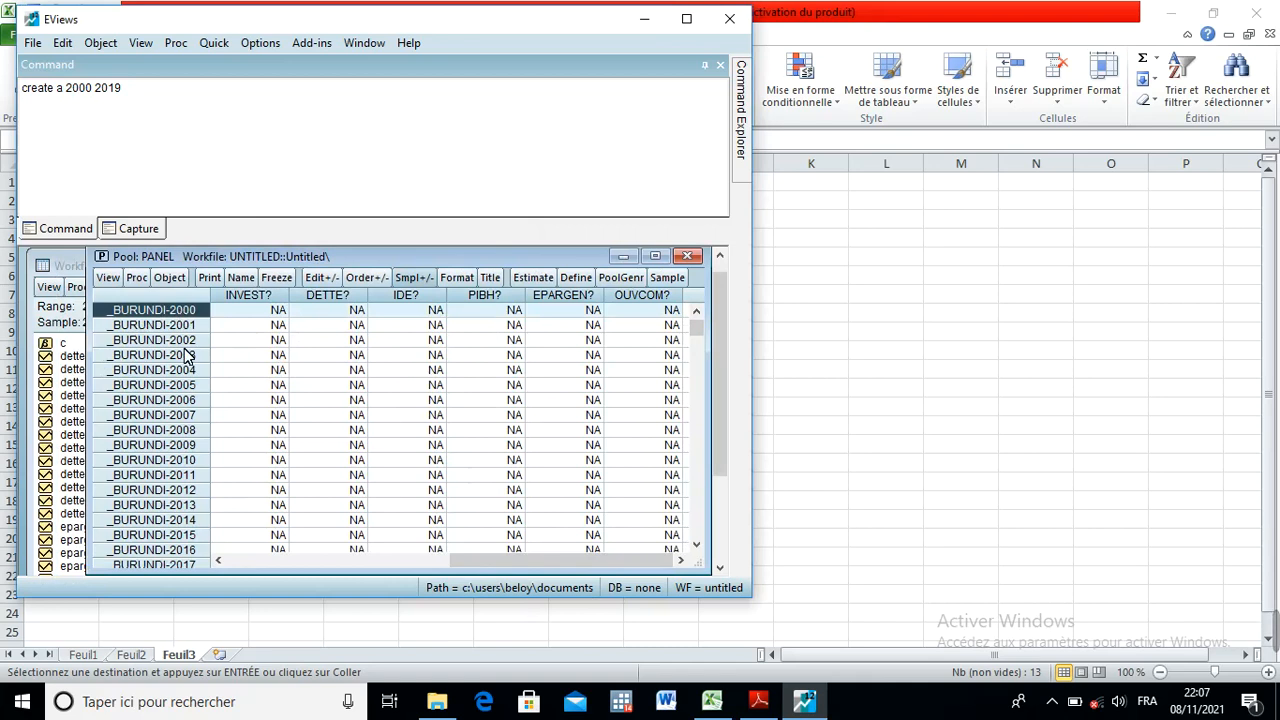
{"action": "left_click", "coordinate": [697, 545]}
{"action": "left_click", "coordinate": [697, 545]}
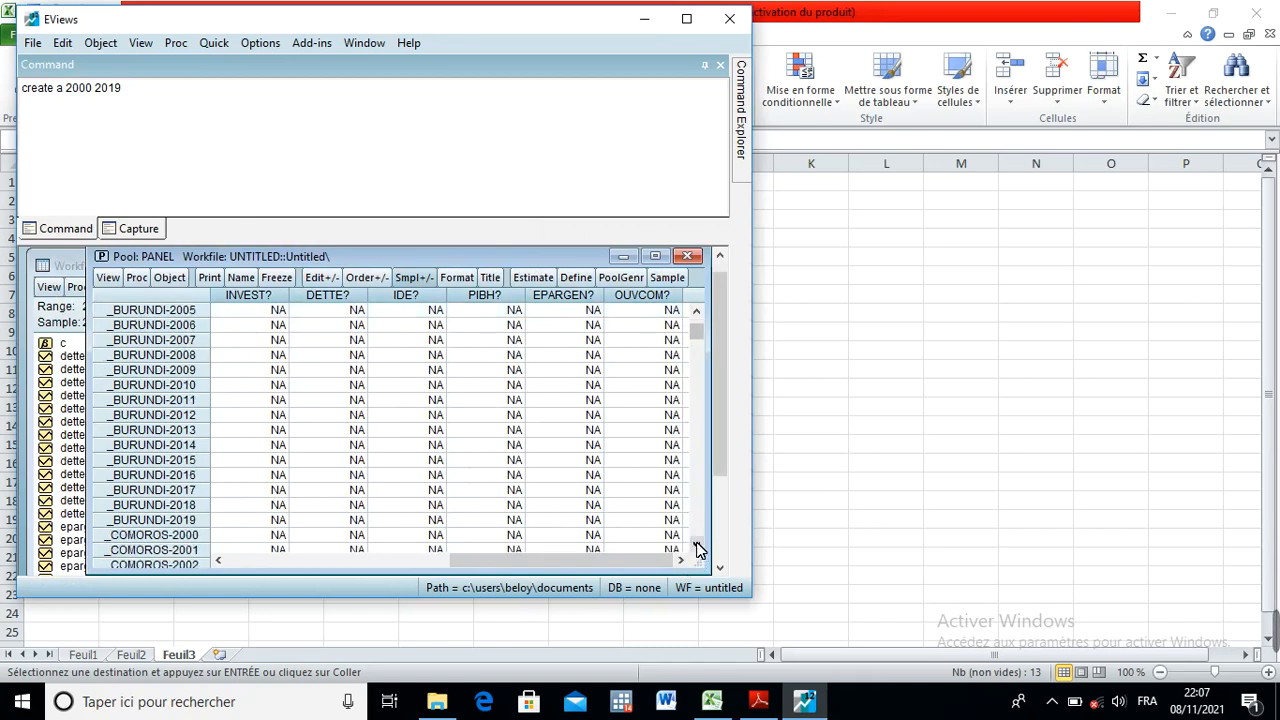
{"action": "left_click", "coordinate": [697, 545]}
{"action": "left_click", "coordinate": [697, 545]}
{"action": "left_click", "coordinate": [697, 545]}
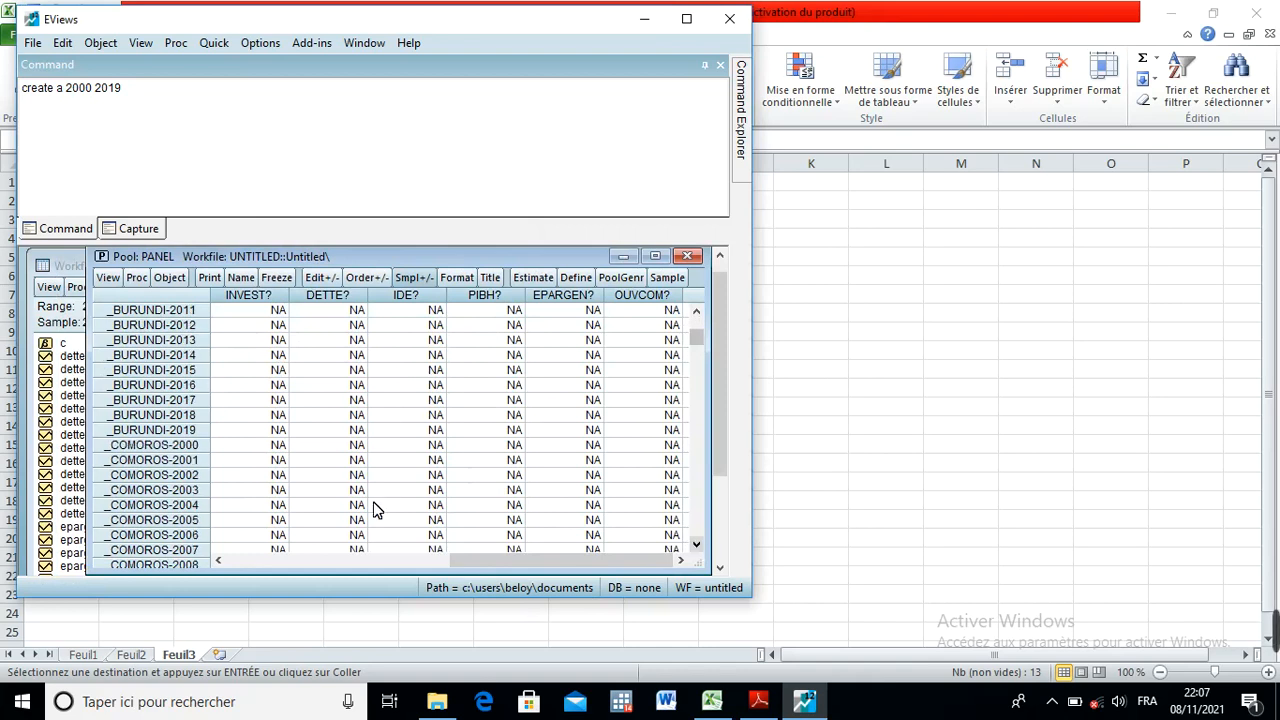
{"action": "left_click", "coordinate": [190, 432]}
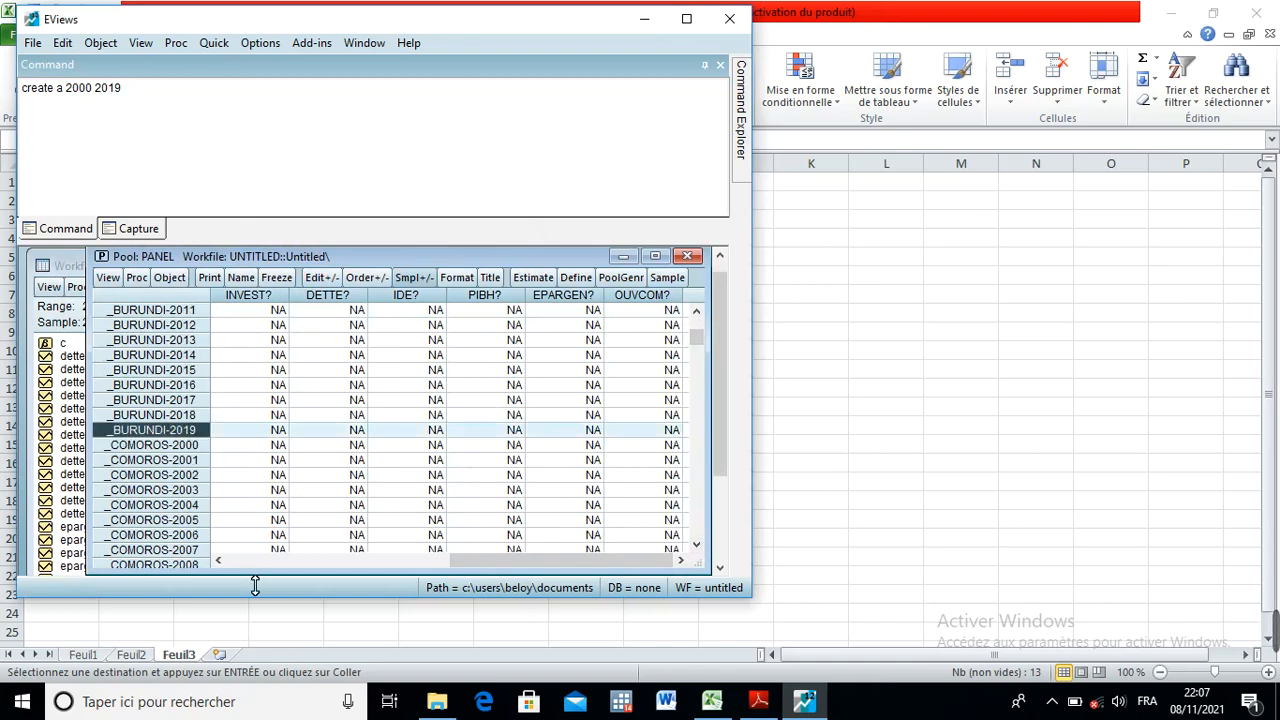
{"action": "left_click_drag", "start_coordinate": [696, 331], "coordinate": [696, 301]}
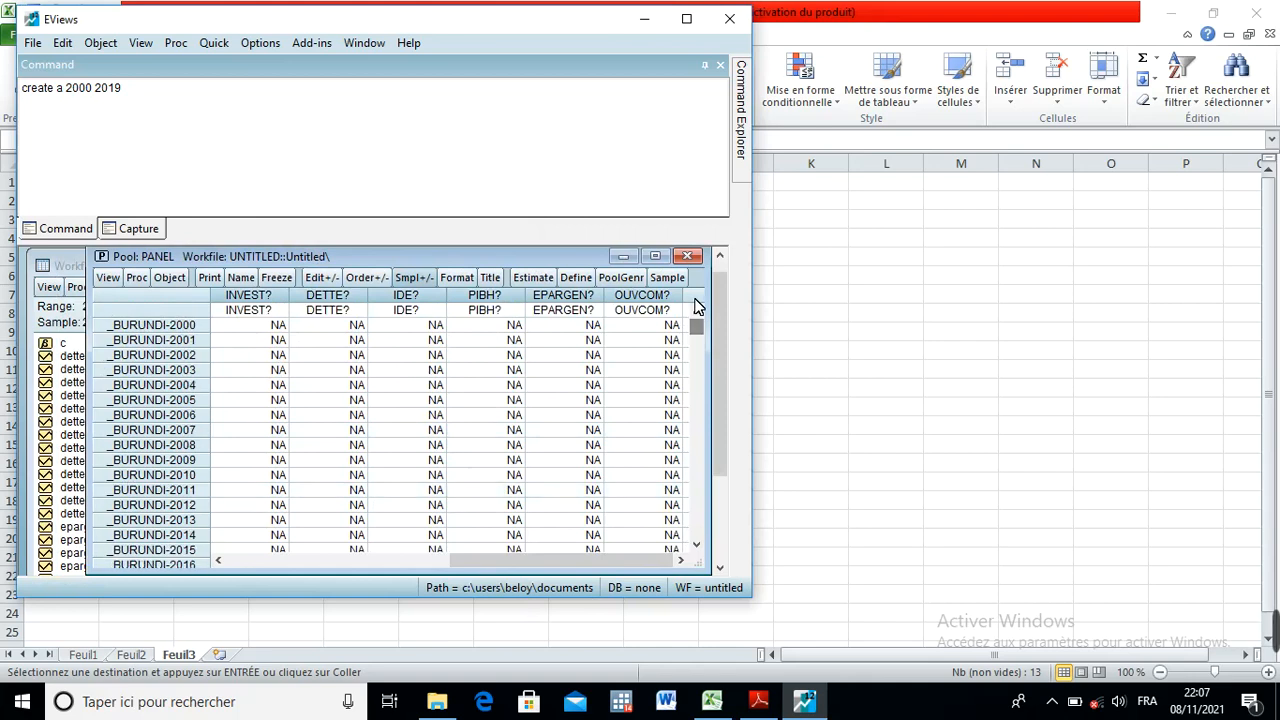
- In Excel, copy the data values C2:H261 on sheet Feuil2, from Invest to Ouvcom without the headers
{"action": "left_click", "coordinate": [712, 703]}
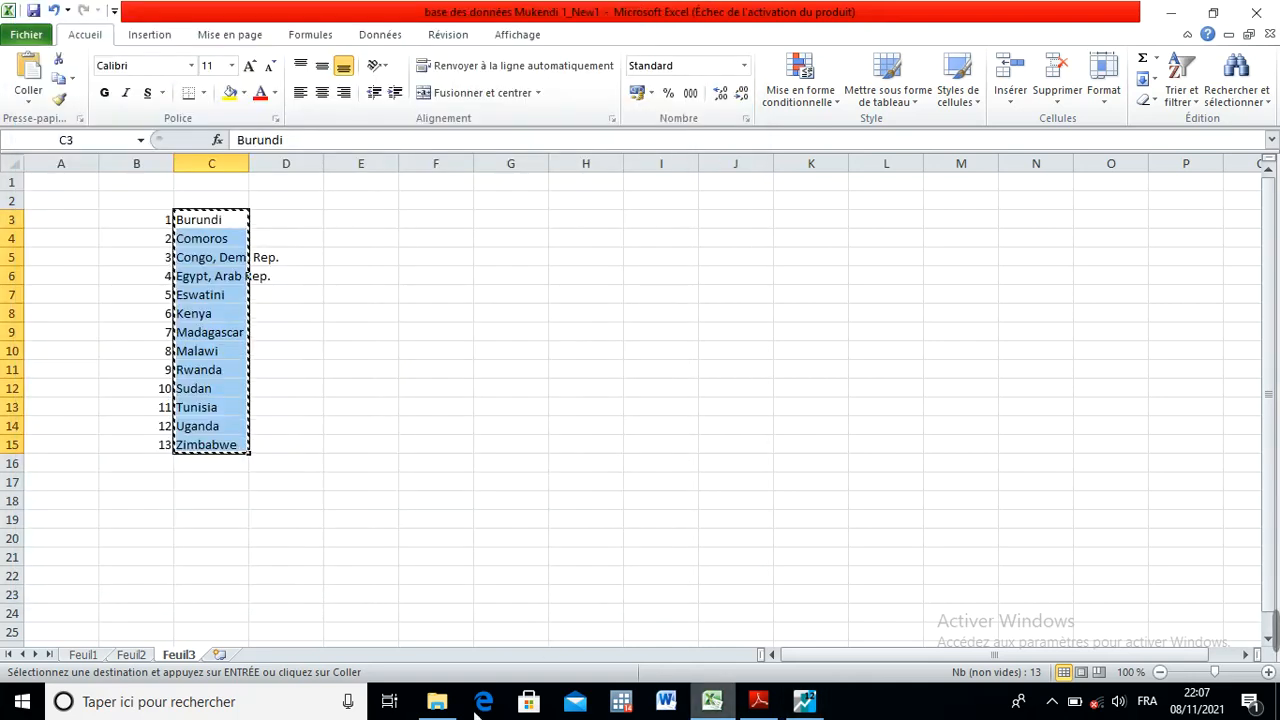
{"action": "left_click", "coordinate": [140, 658]}
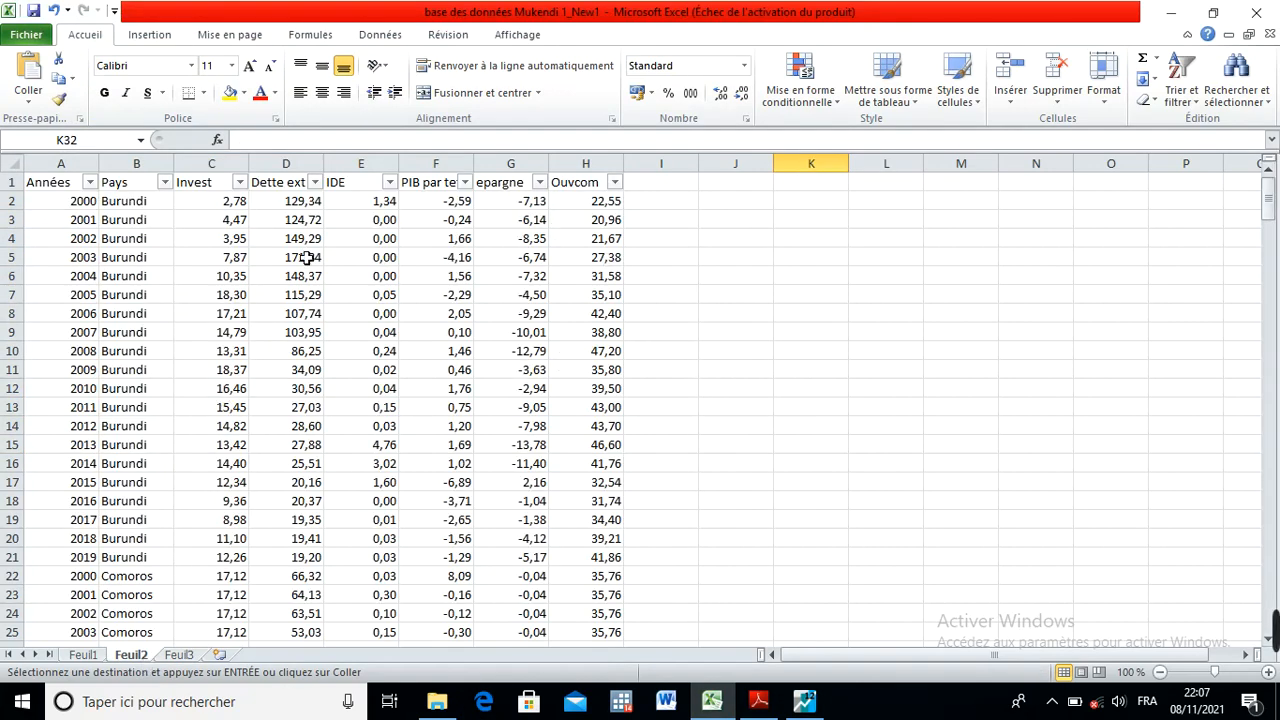
{"action": "left_click_drag", "start_coordinate": [222, 205], "coordinate": [581, 90]}
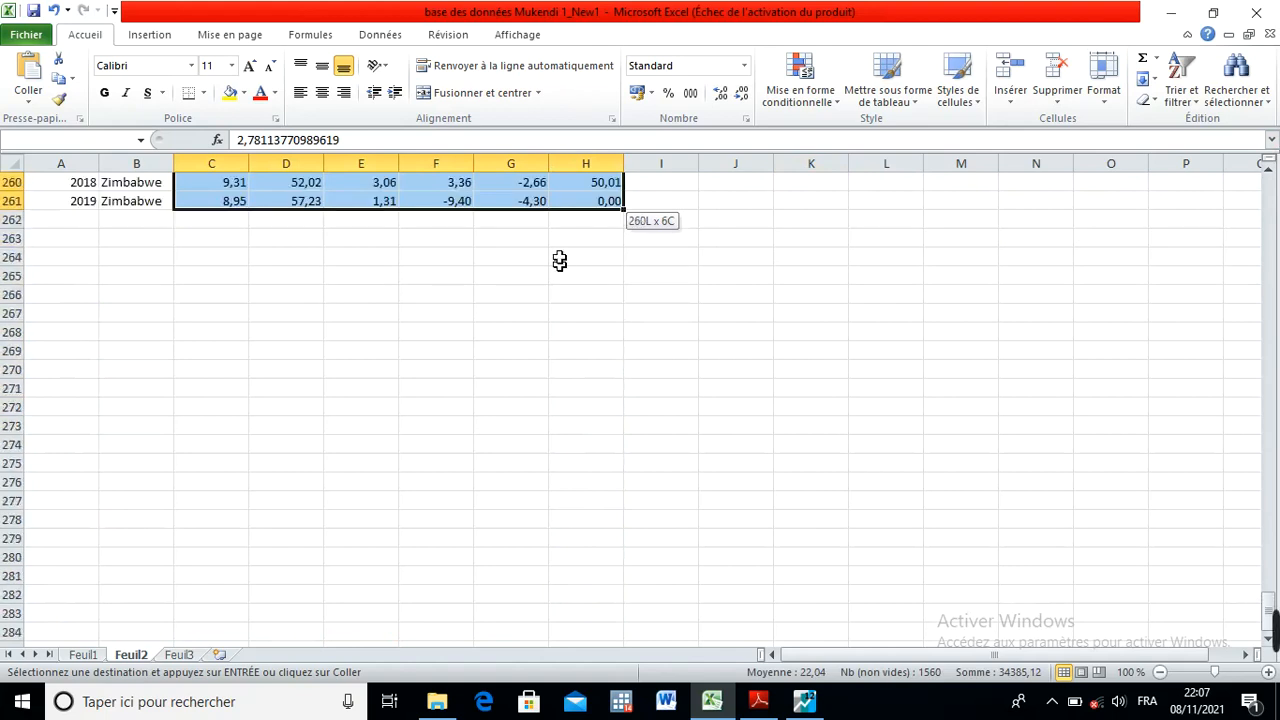
{"action": "left_click_drag", "start_coordinate": [559, 261], "coordinate": [581, 161]}
{"action": "left_click_drag", "start_coordinate": [581, 161], "coordinate": [586, 248]}
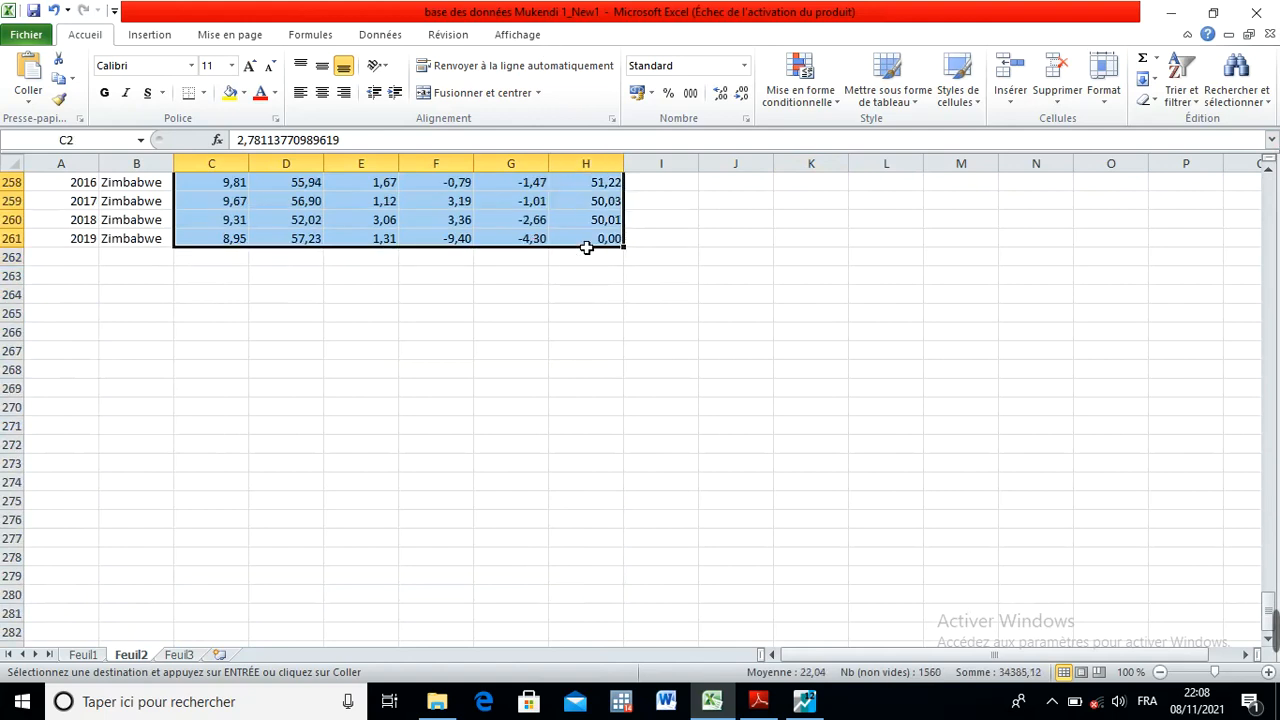
{"action": "key", "text": "ctrl+c"}
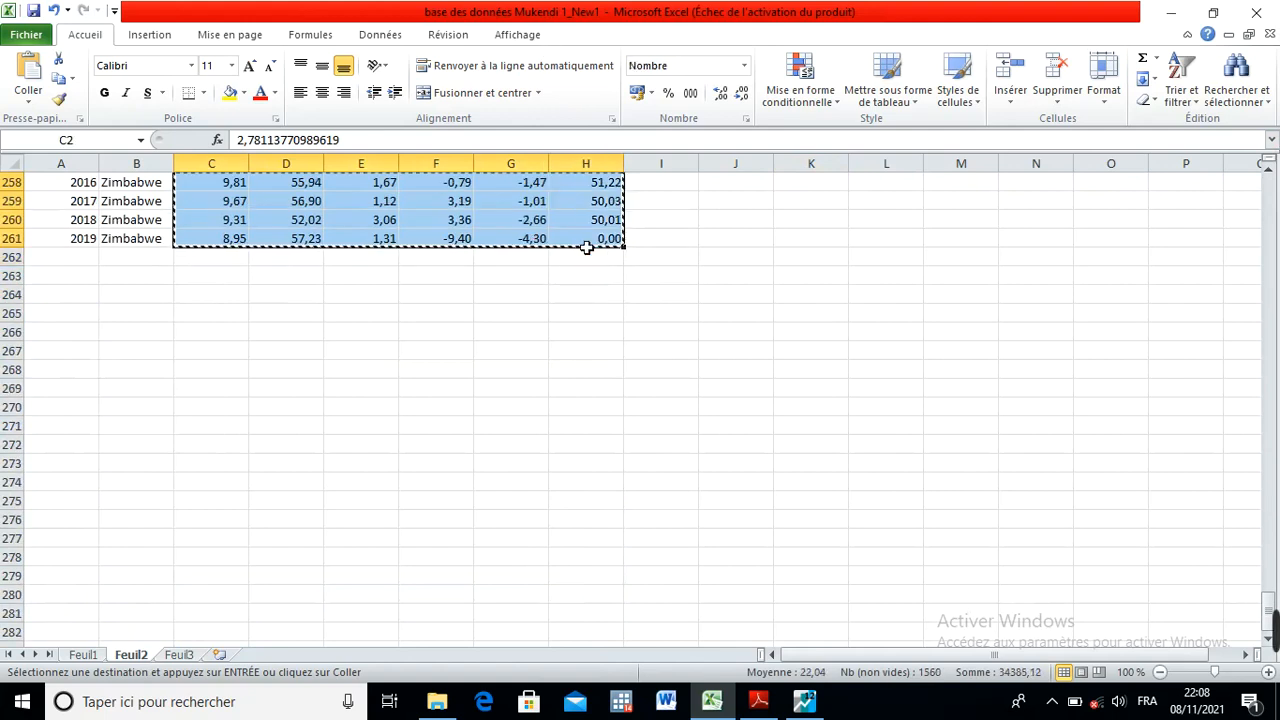
- Back in EViews, paste the copied data into INVEST? through OUVCOM? for _BURUNDI-2000 to _ZIMBABWE-2019, allowing the switch to edit mode
{"action": "key", "text": "alt+Tab"}
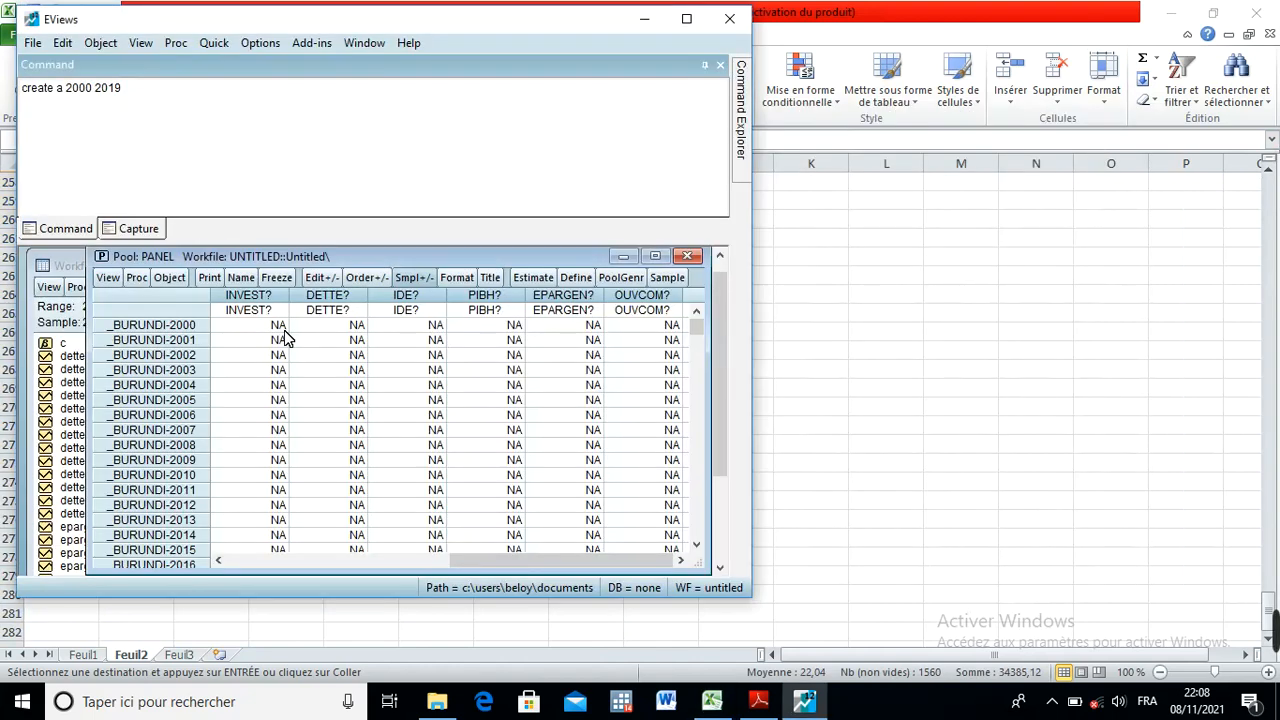
{"action": "left_click_drag", "start_coordinate": [274, 328], "coordinate": [677, 541]}
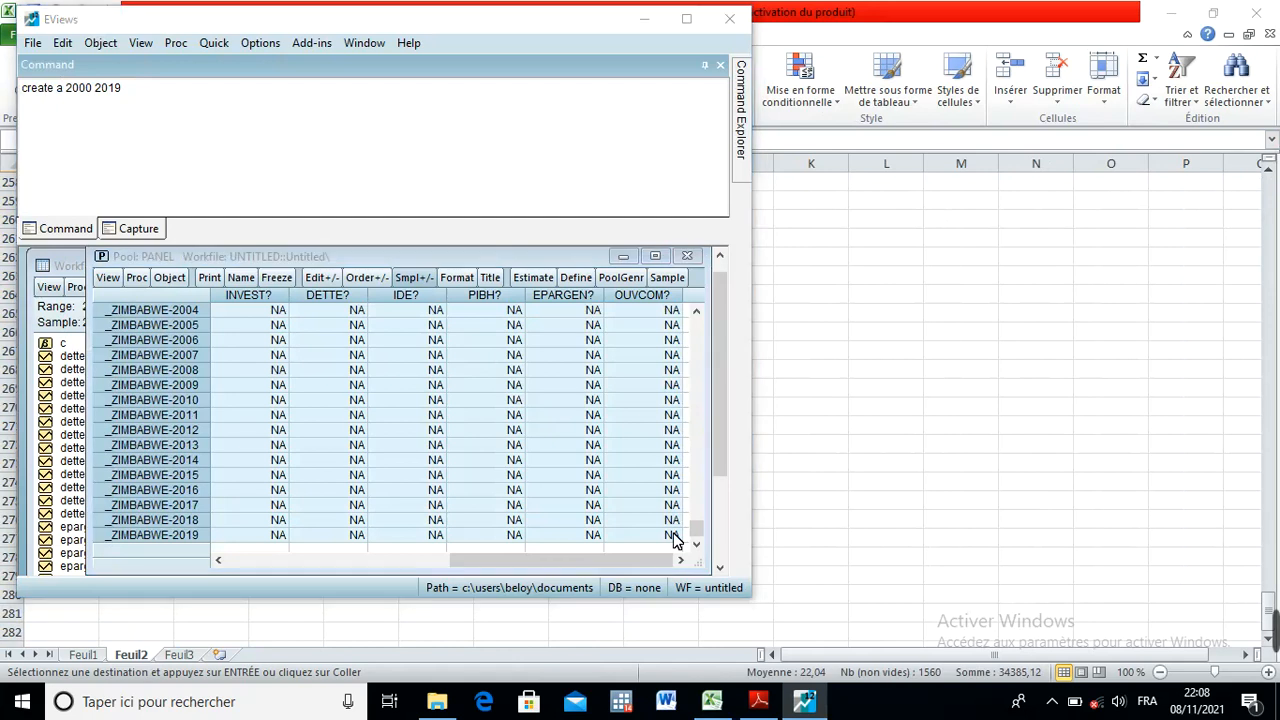
{"action": "key", "text": "ctrl+v"}
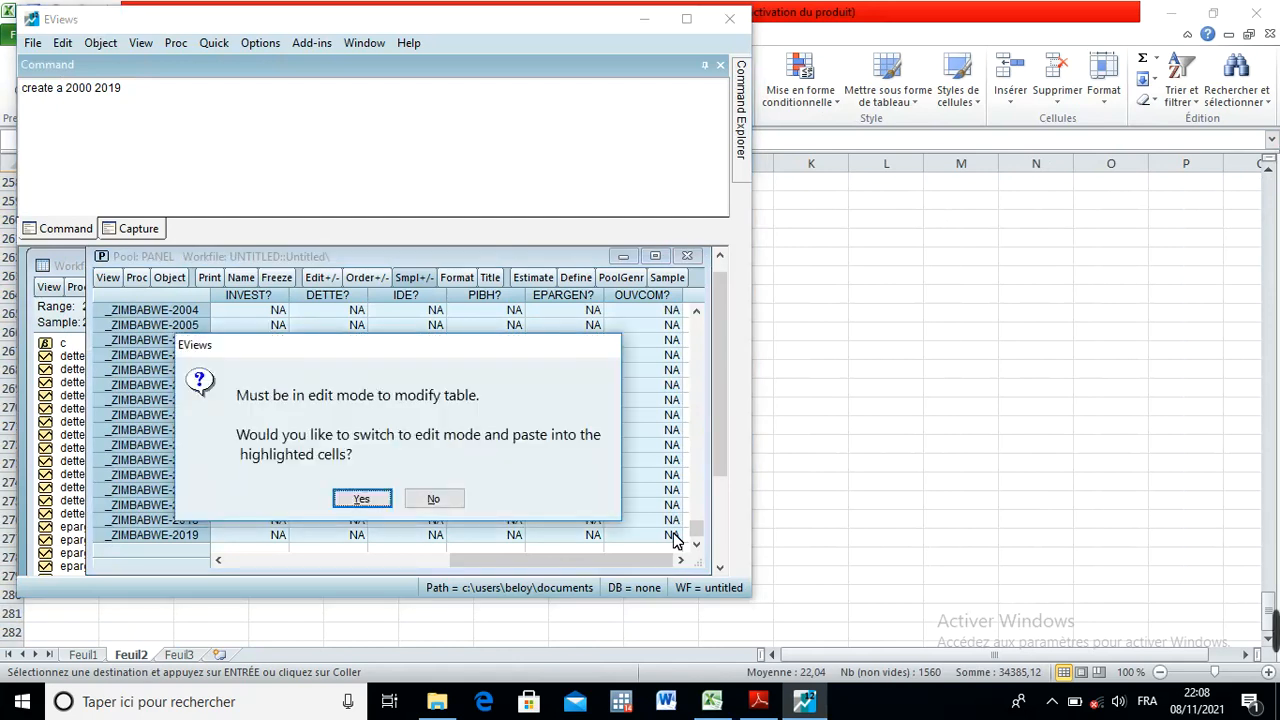
{"action": "left_click", "coordinate": [357, 500]}
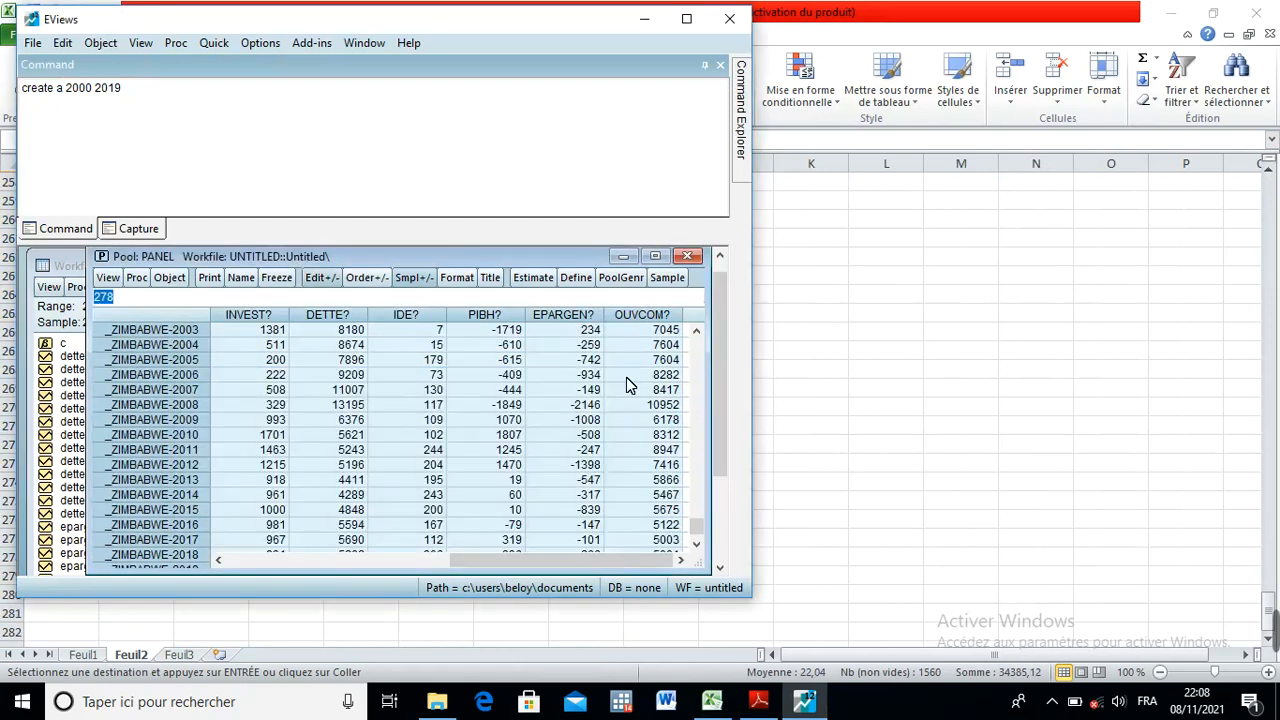
- Maximize the pool window and the EViews window to show more of the pasted panel data
{"action": "left_click_drag", "start_coordinate": [696, 525], "coordinate": [707, 570]}
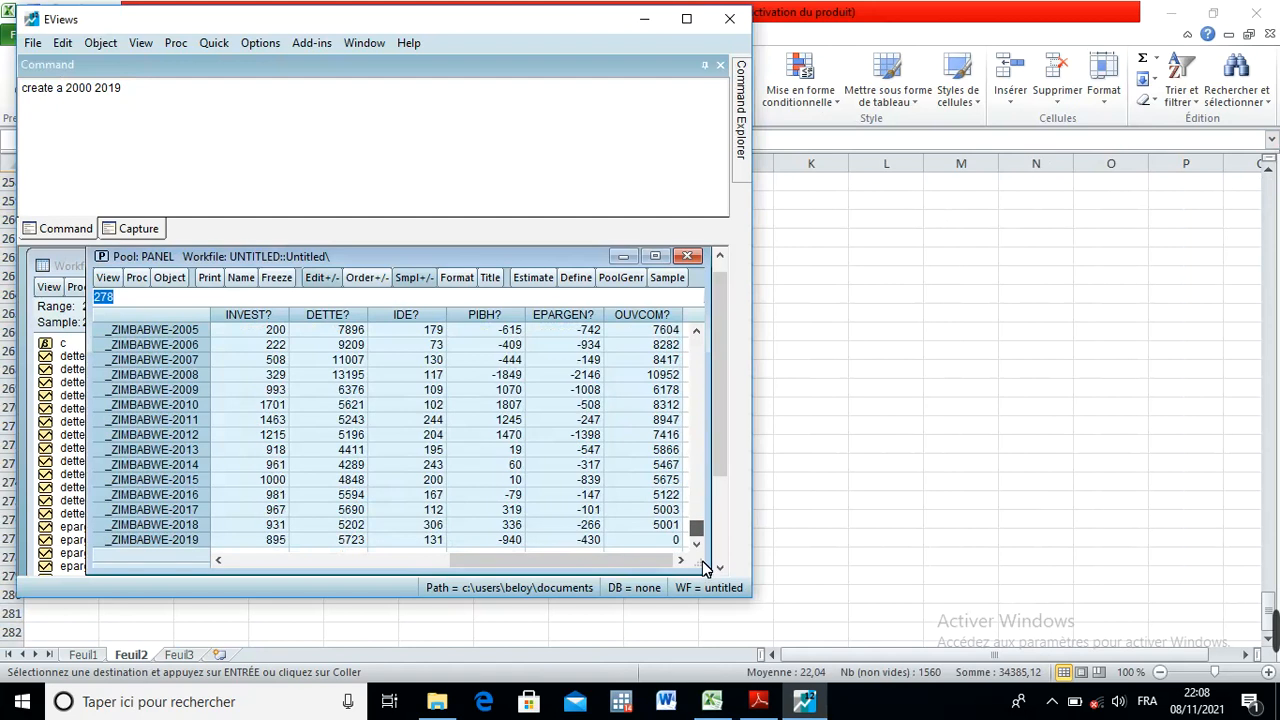
{"action": "left_click", "coordinate": [654, 256]}
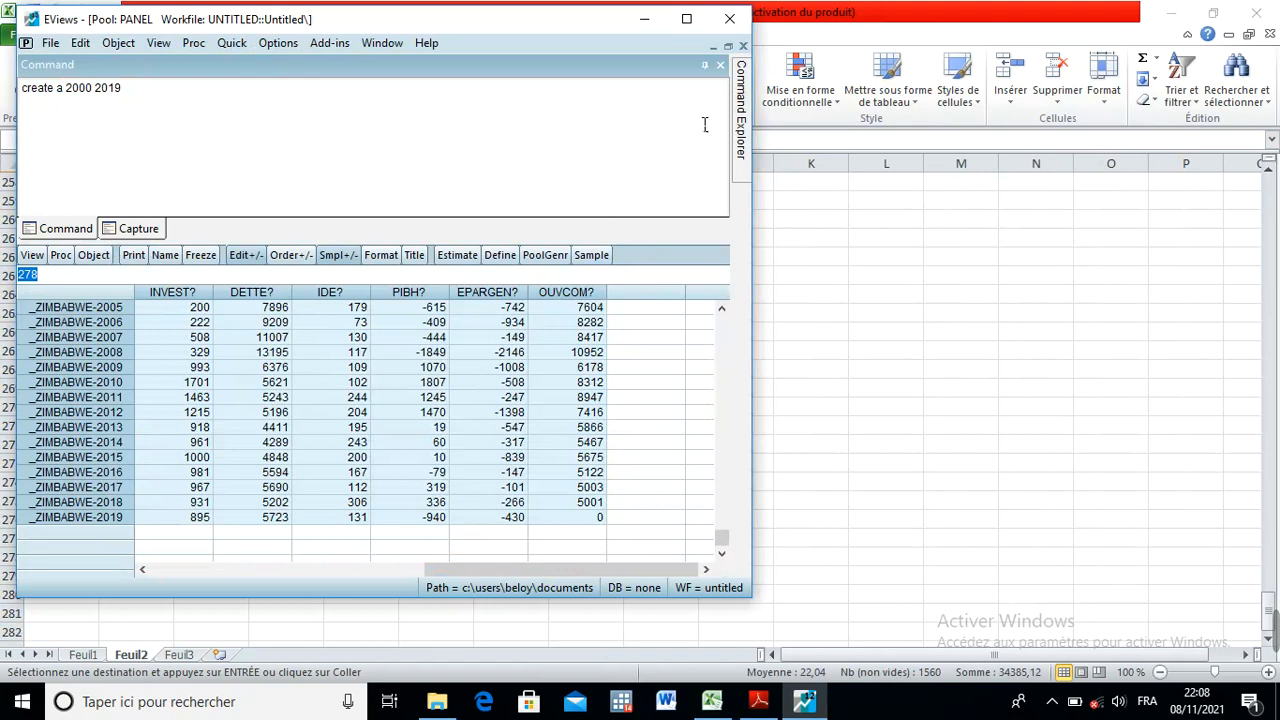
{"action": "left_click", "coordinate": [686, 22]}
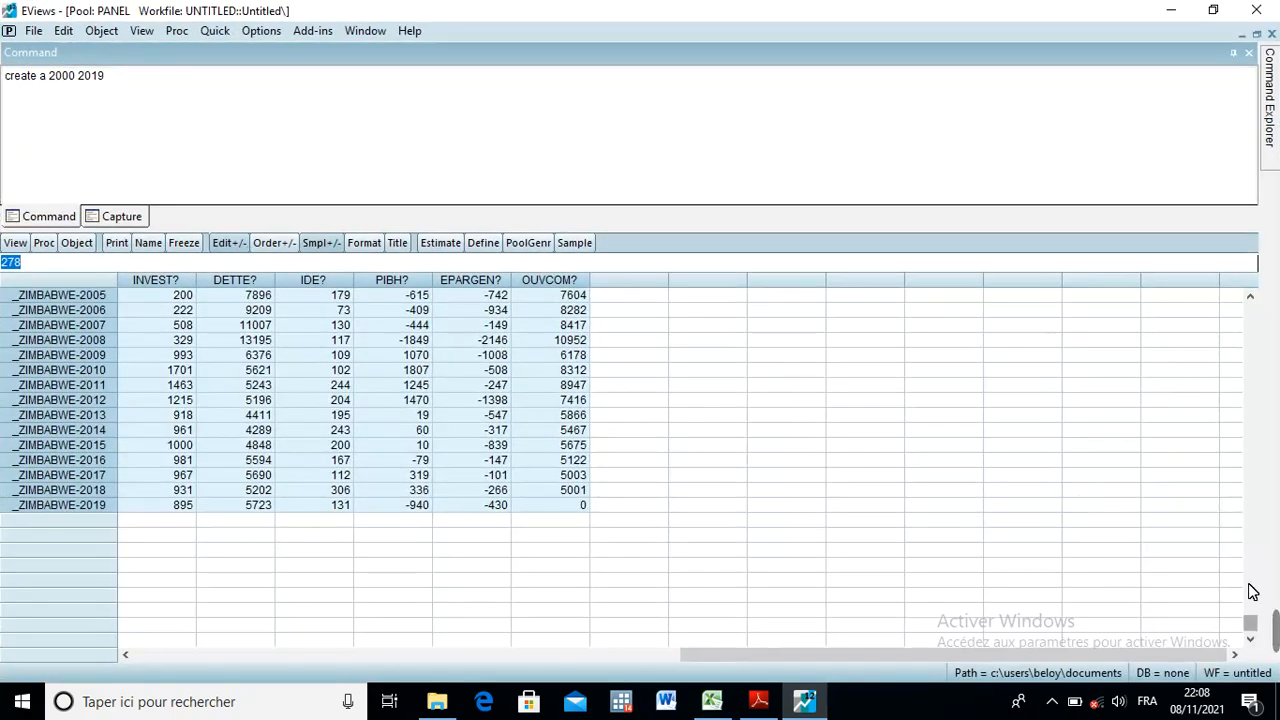
- Review the pasted values for all six series from the Zimbabwe rows back up to the Burundi rows
{"action": "scroll", "coordinate": [1252, 592], "scroll_direction": "up", "scroll_amount": 15}
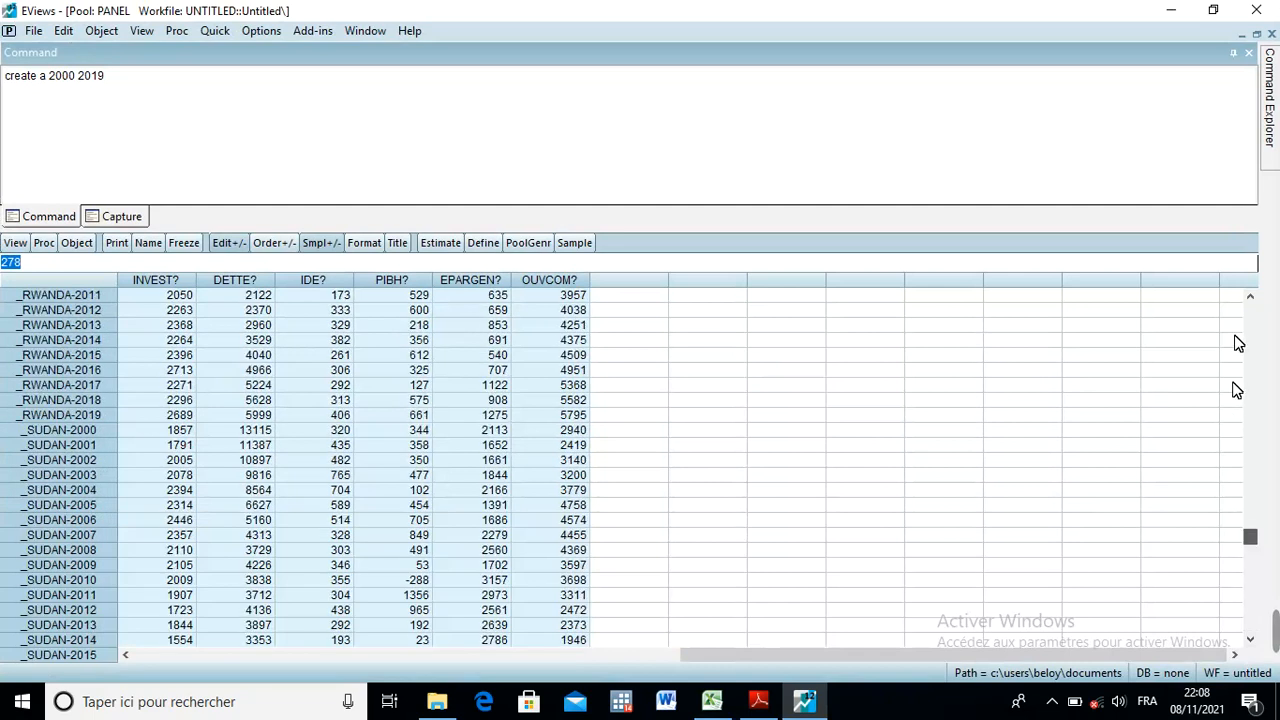
{"action": "scroll", "coordinate": [1240, 320], "scroll_direction": "up", "scroll_amount": 10}
{"action": "left_click_drag", "start_coordinate": [1243, 291], "coordinate": [1243, 289]}
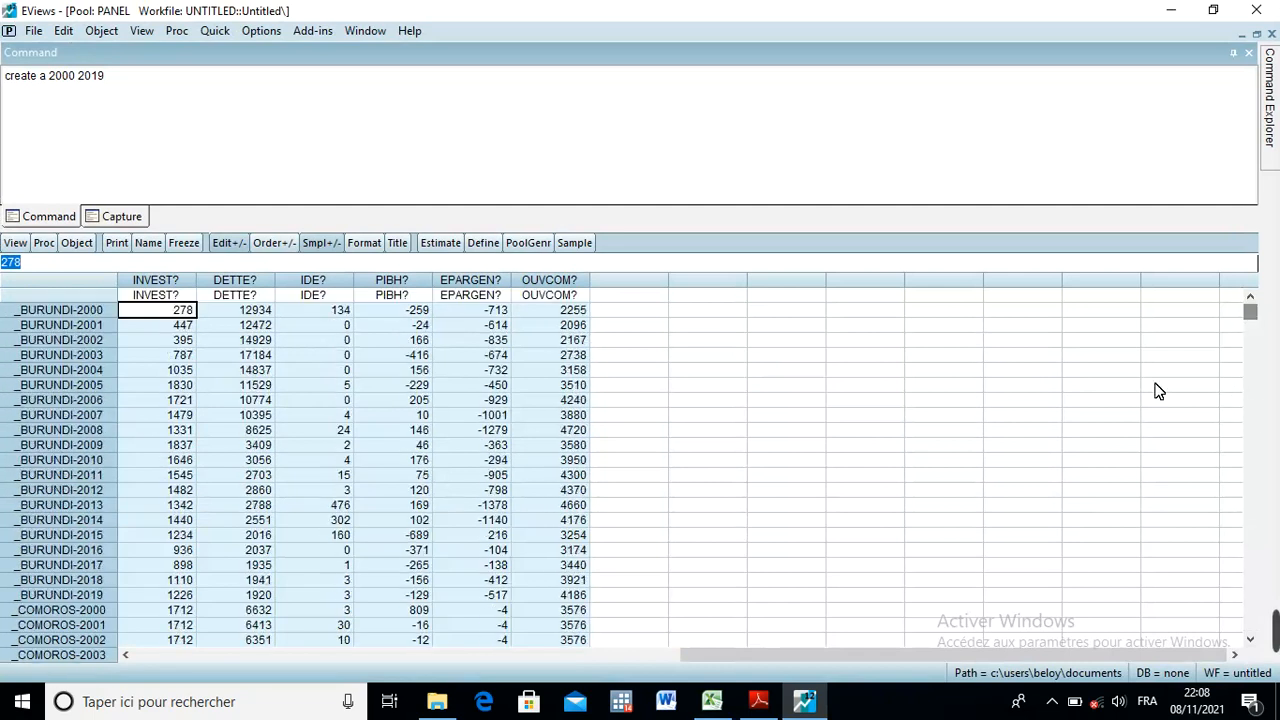
{"action": "left_click", "coordinate": [994, 411]}
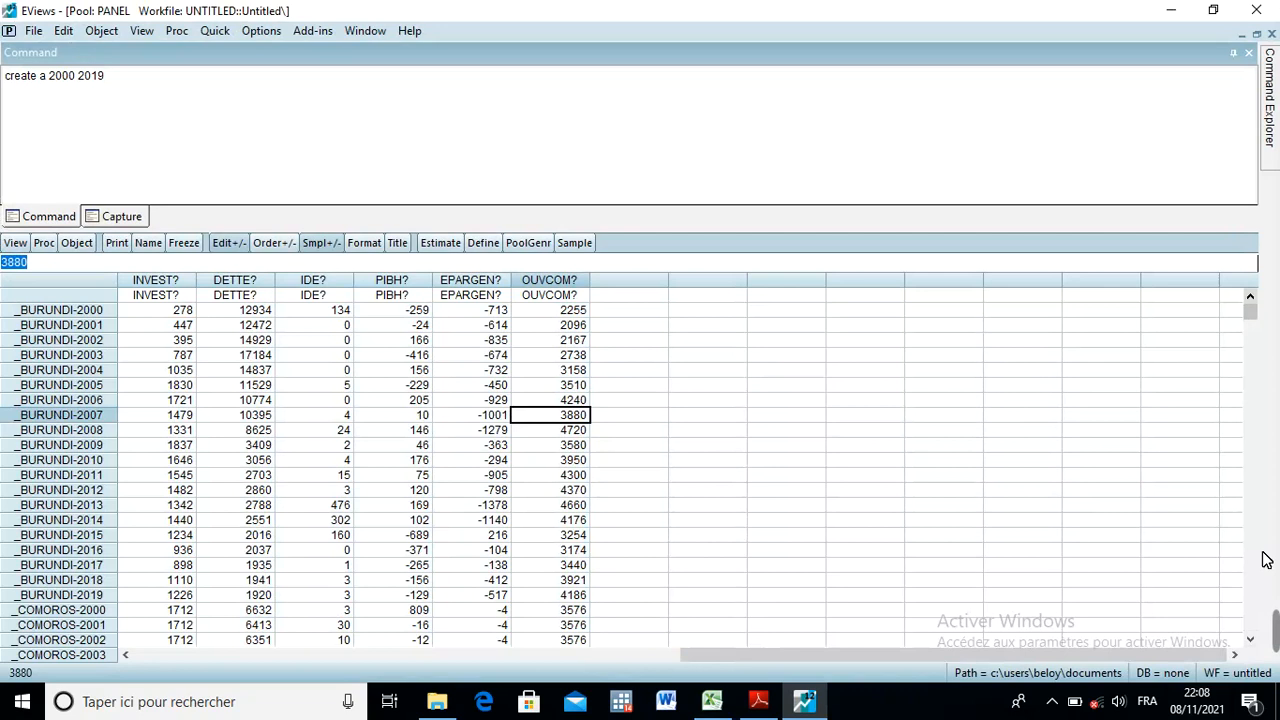
{"action": "left_click_drag", "start_coordinate": [1256, 322], "coordinate": [1252, 572]}
{"action": "left_click_drag", "start_coordinate": [1252, 624], "coordinate": [1245, 295]}
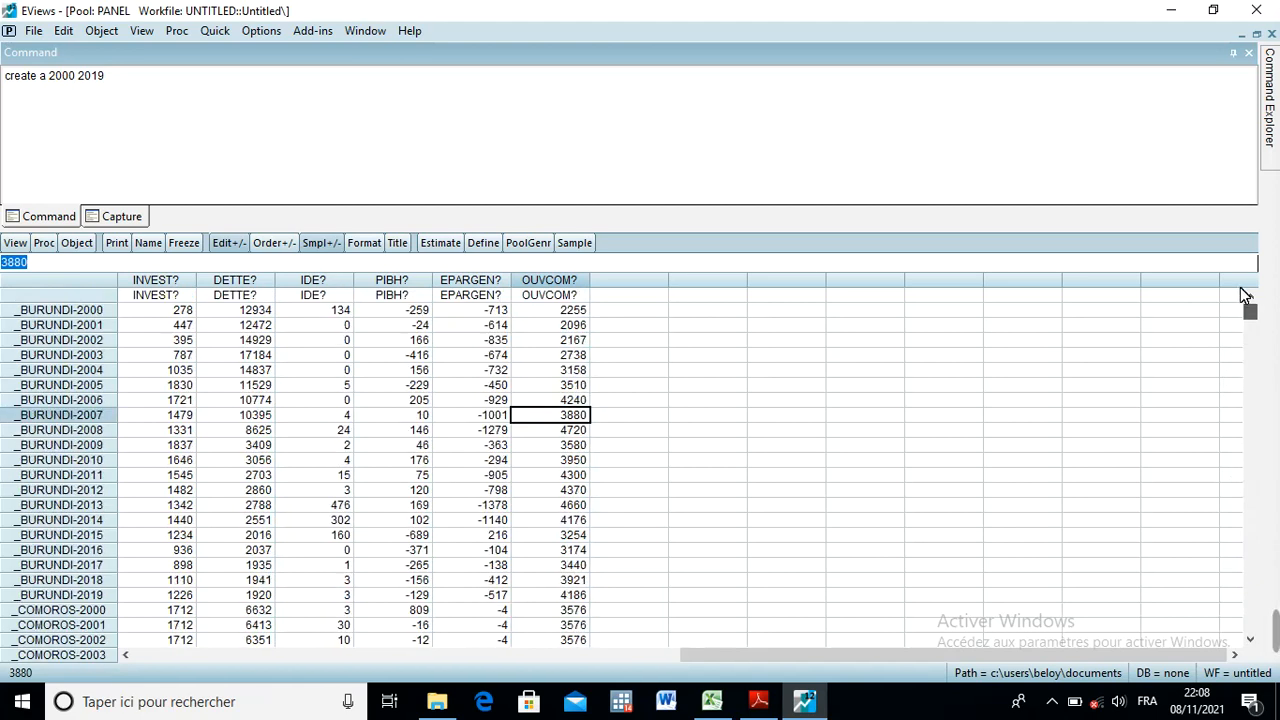
{"action": "key", "text": "Up"}
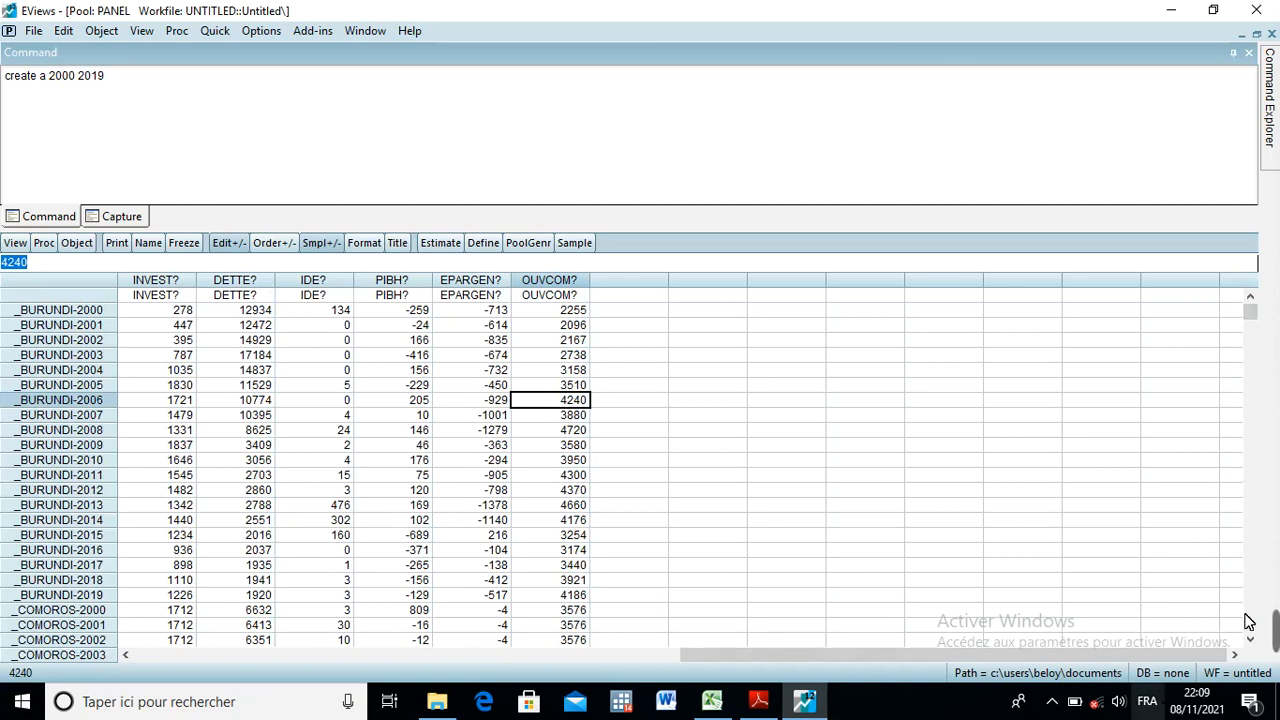
{"action": "mouse_move", "coordinate": [1248, 621]}
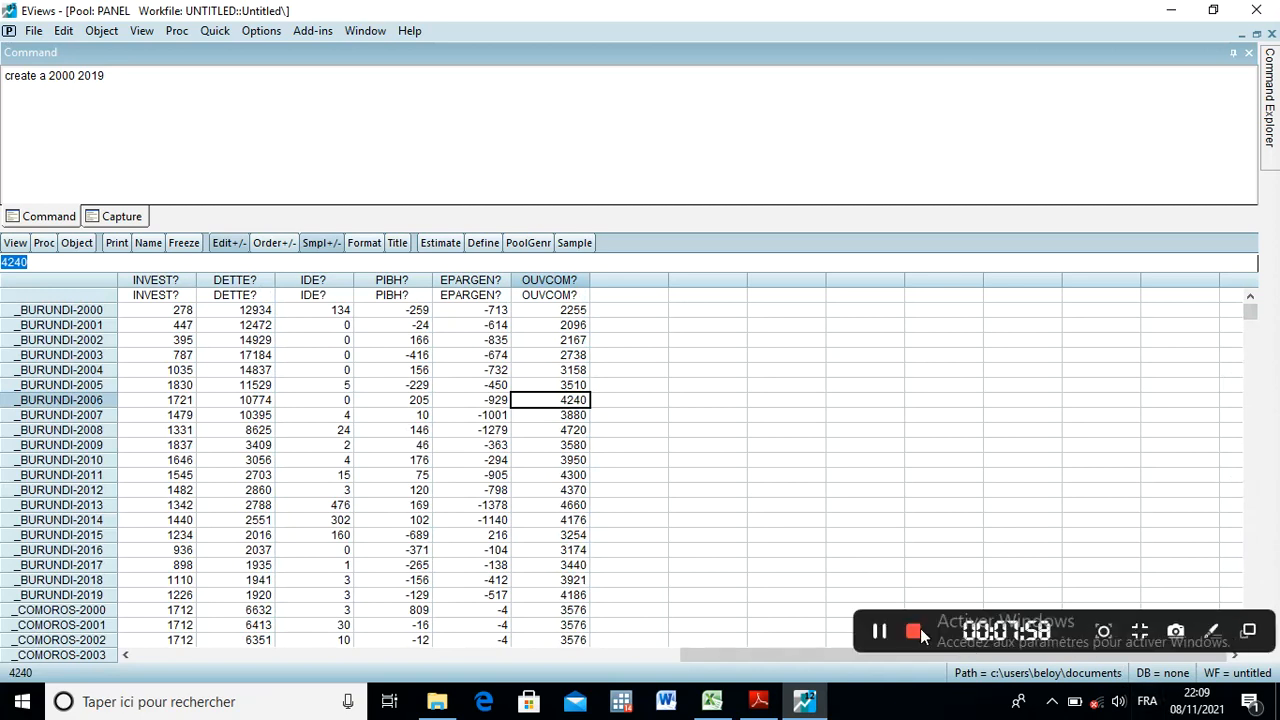